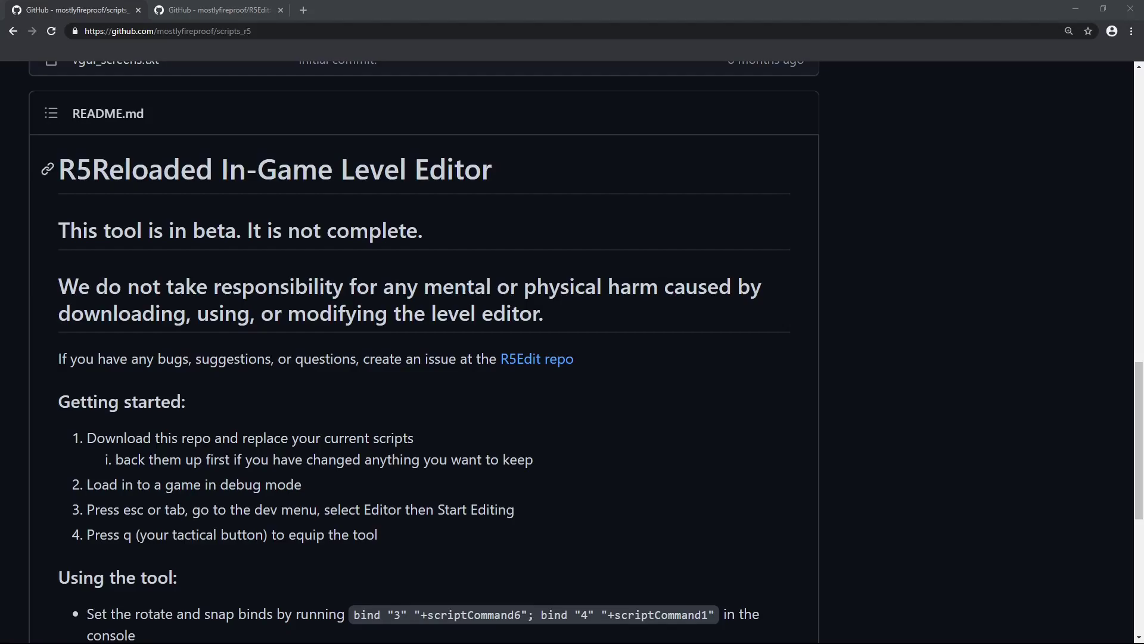
Switch to the R5Edit repository on GitHub, look over its readme and open the code download options
click(213, 10)
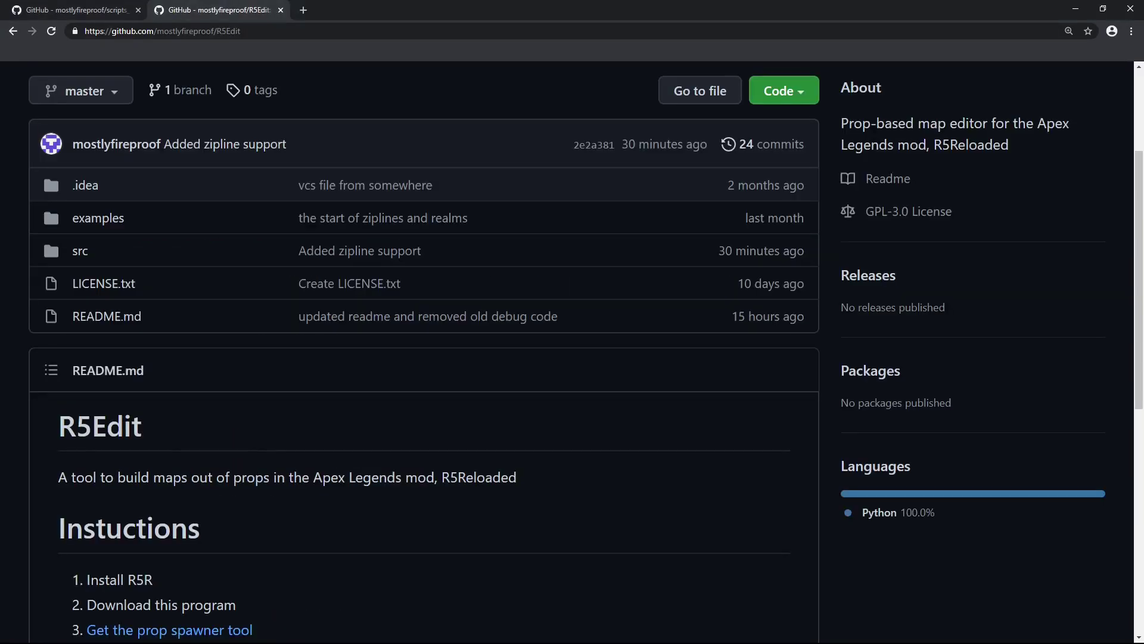
scroll(572, 352, down, 1)
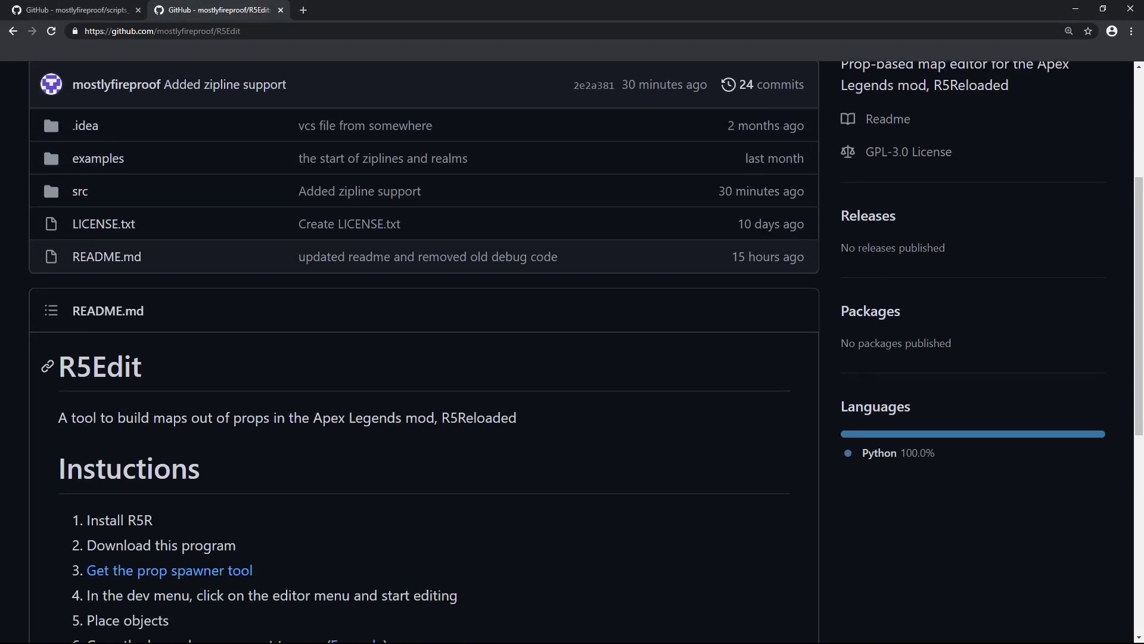
scroll(572, 351, up, 1)
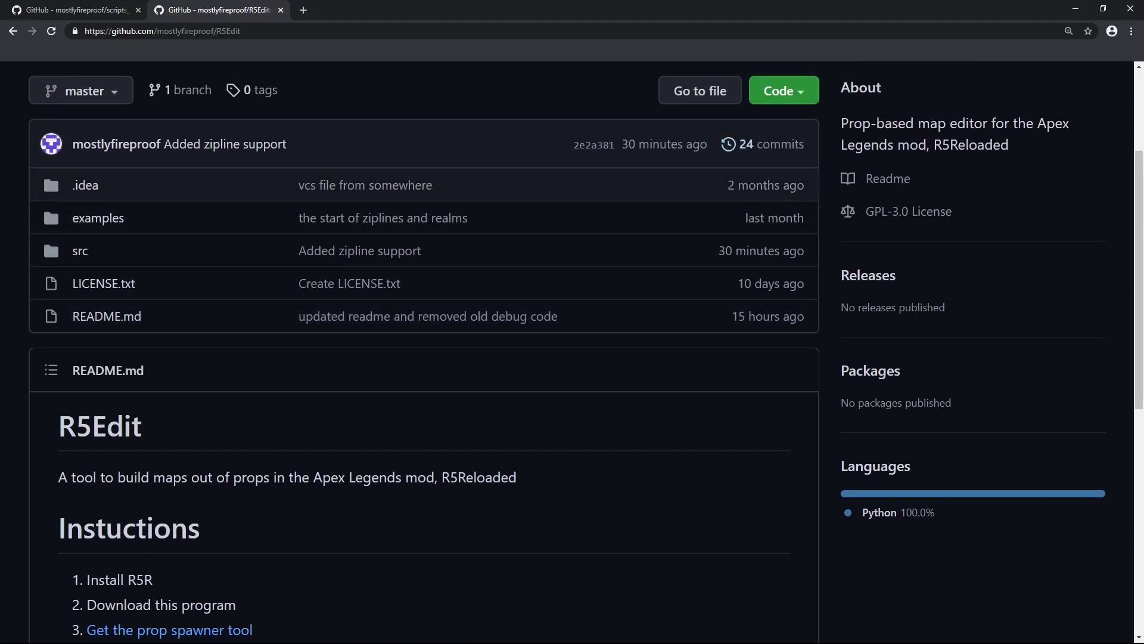
click(784, 90)
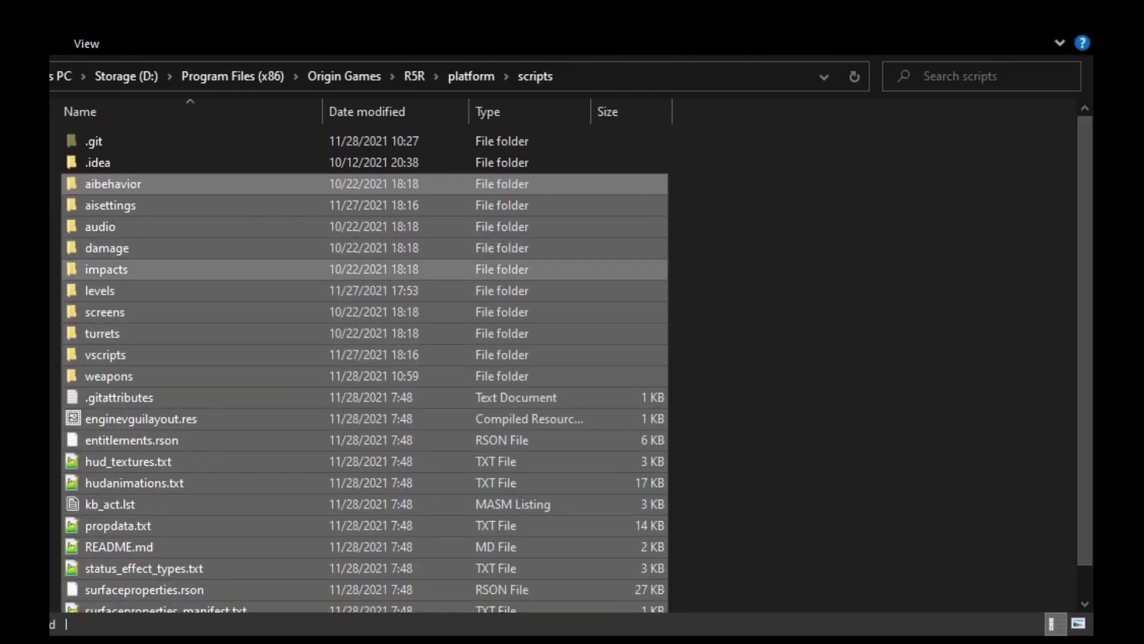
Clear the file selection in the scripts folder, go up to the R5R folder and launch r5reloaded.exe
scroll(715, 313, down, 1)
click(715, 310)
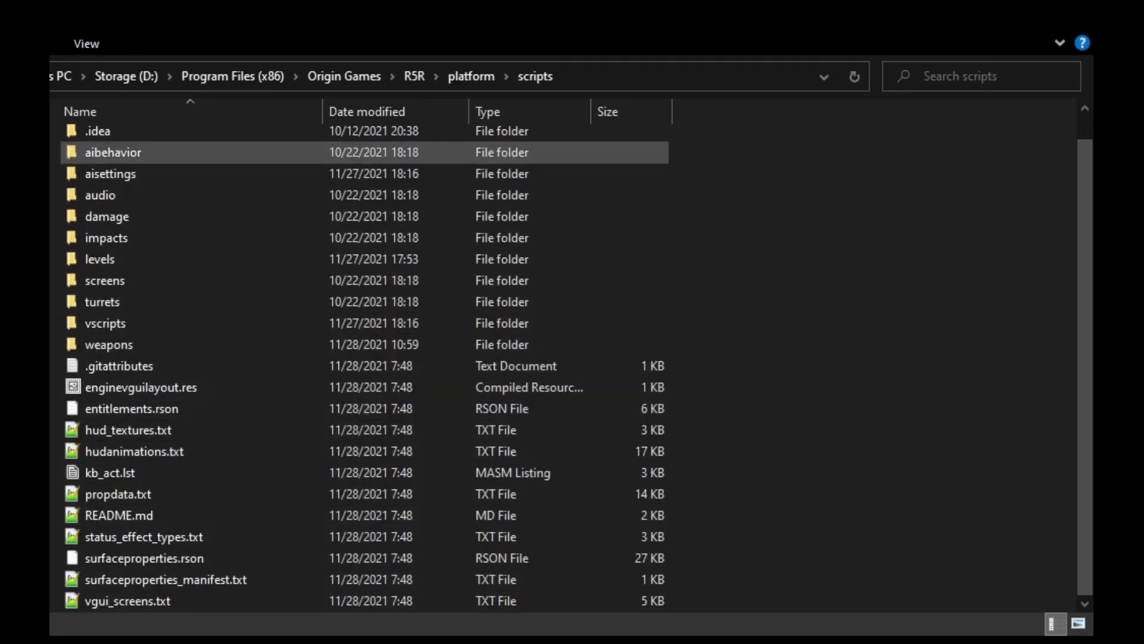
click(414, 76)
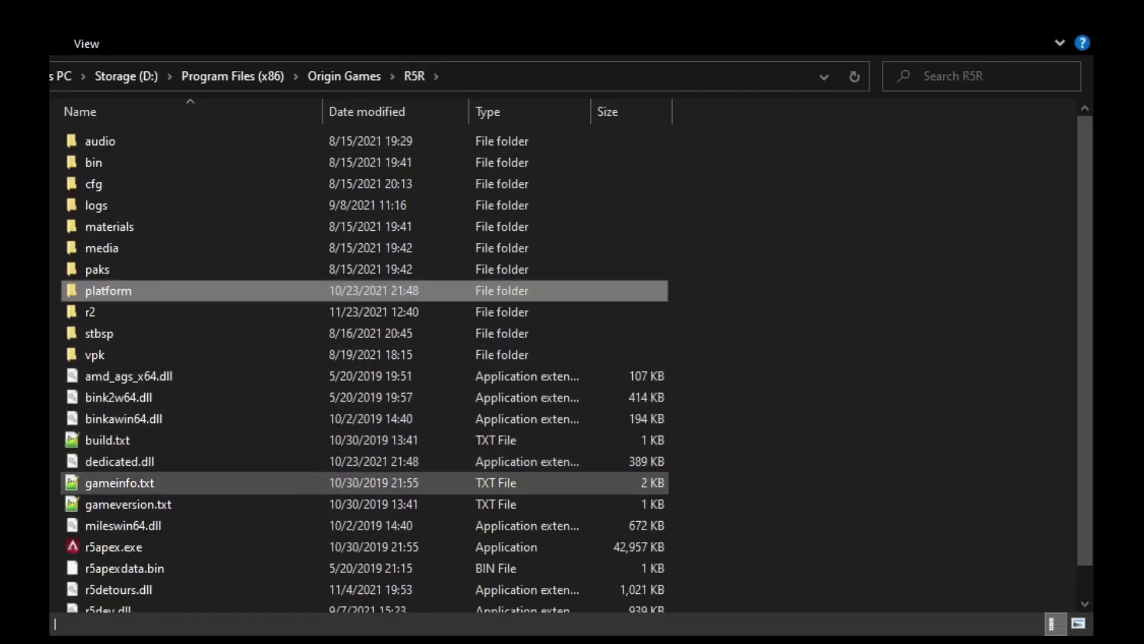
scroll(365, 480, down, 1)
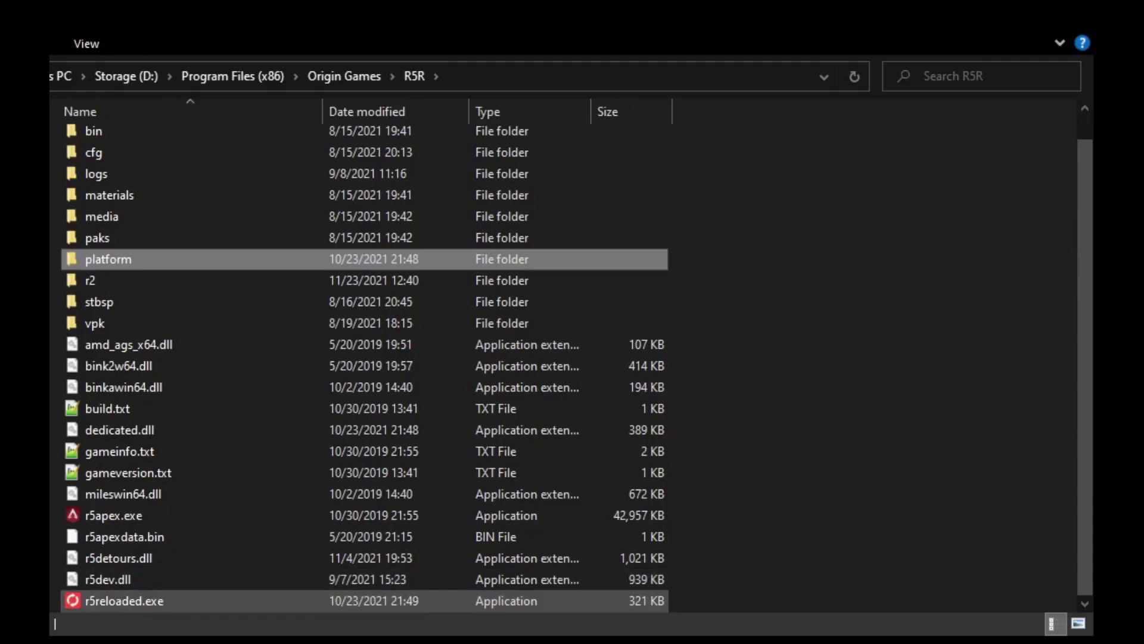
click(124, 600)
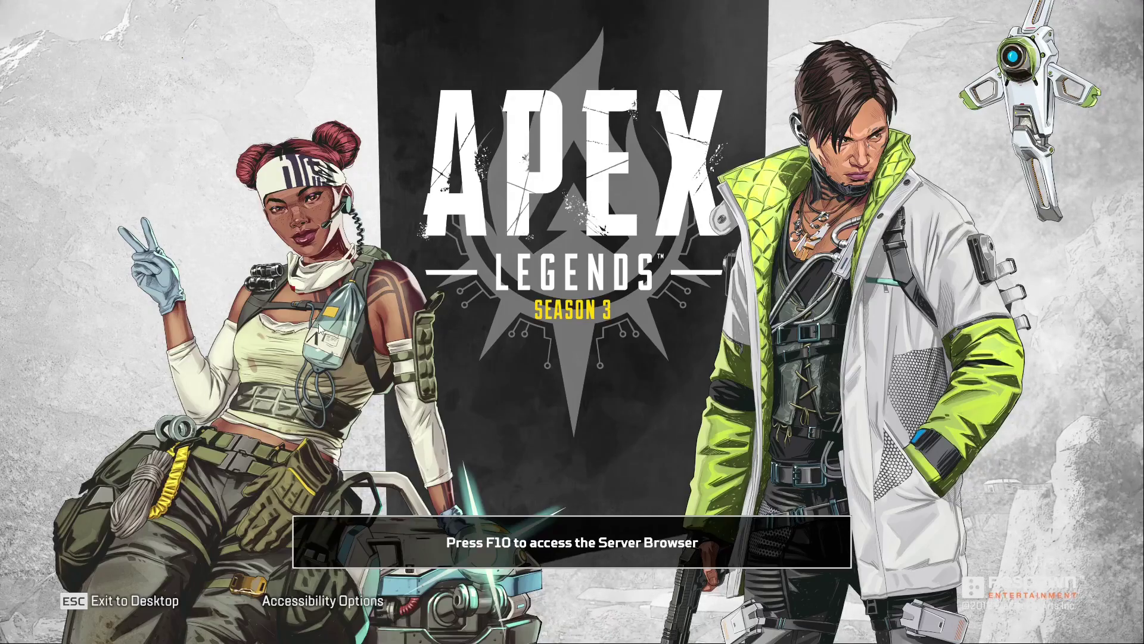
Show and hide the developer console, then open the server hosting settings and name the server test
key(grave)
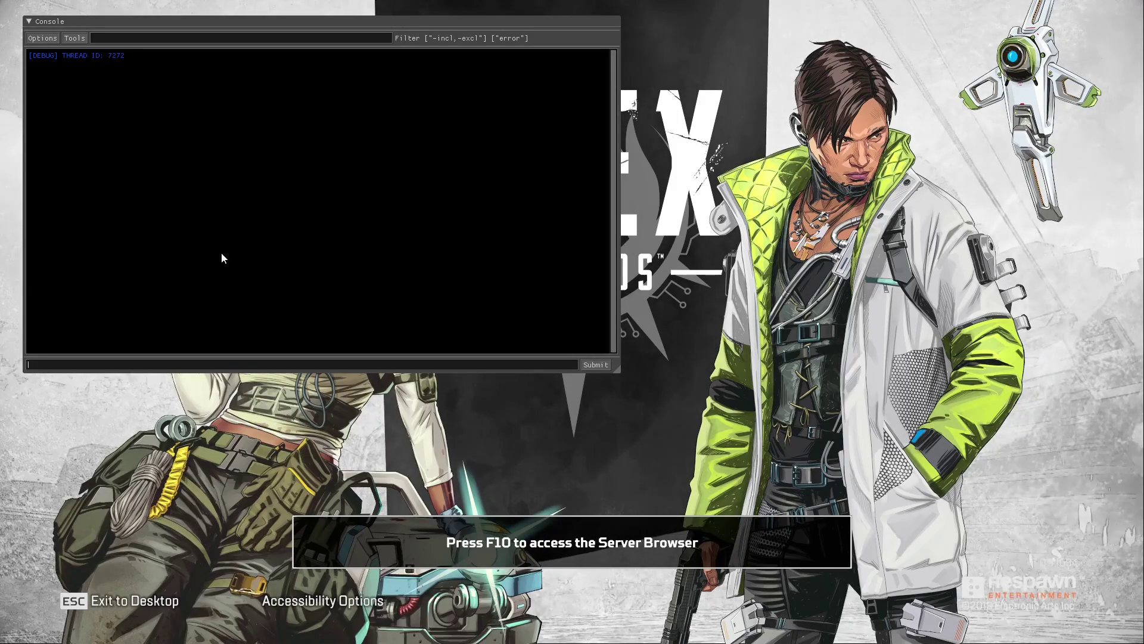
key(grave)
key(F10)
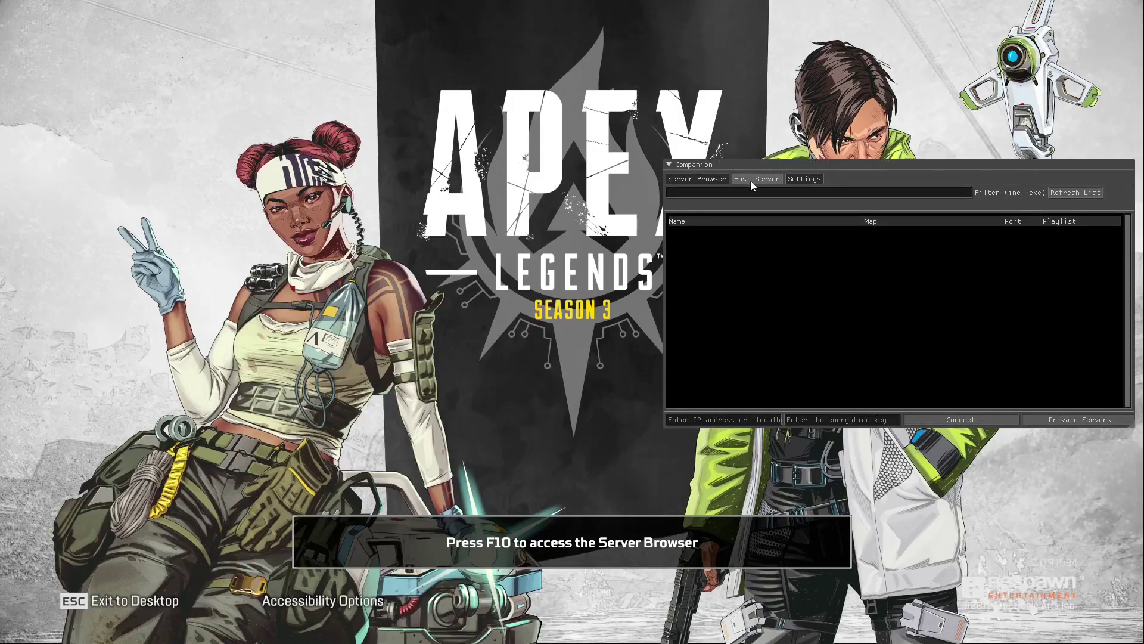
click(750, 180)
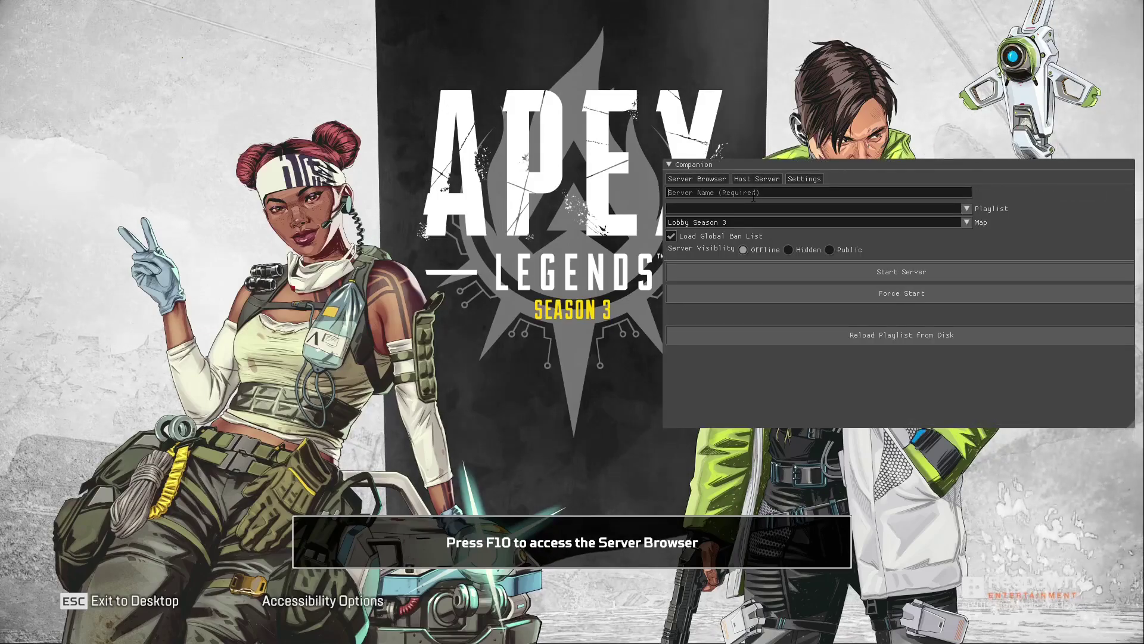
text(test)
Choose the survival_dev playlist and the King's Canyon Season 0 map, then start the offline server
click(731, 209)
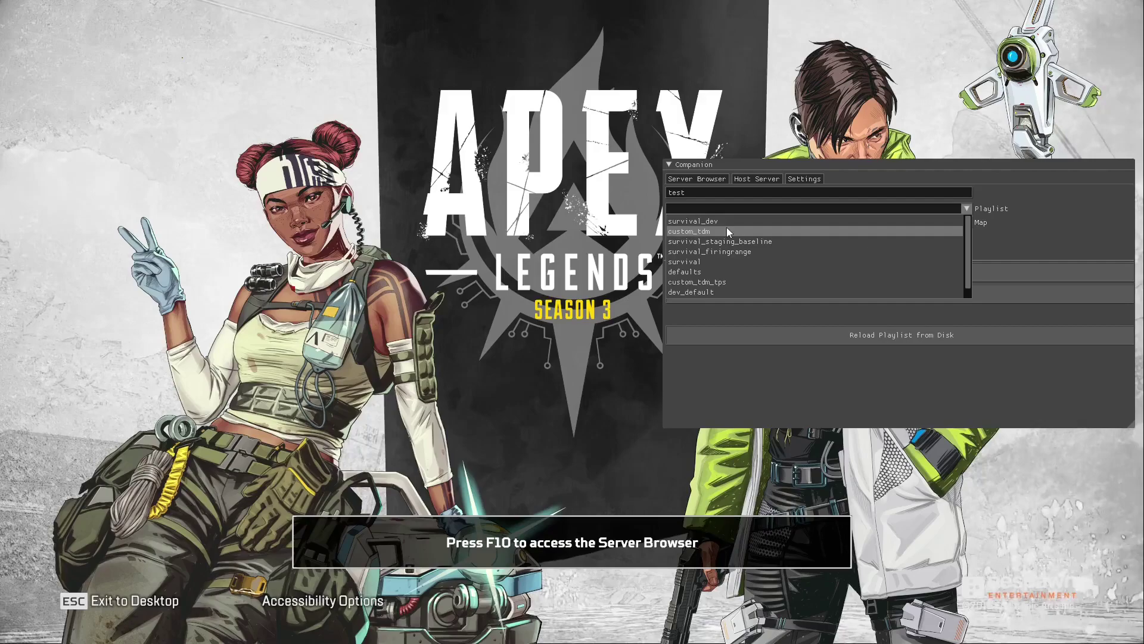
click(724, 223)
click(724, 223)
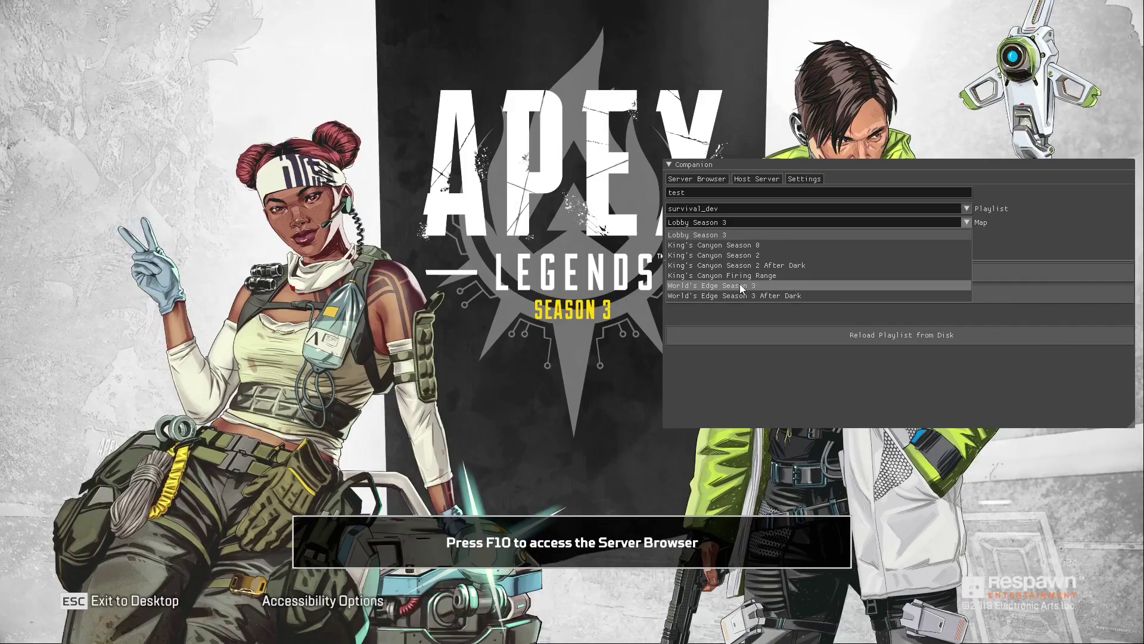
click(736, 245)
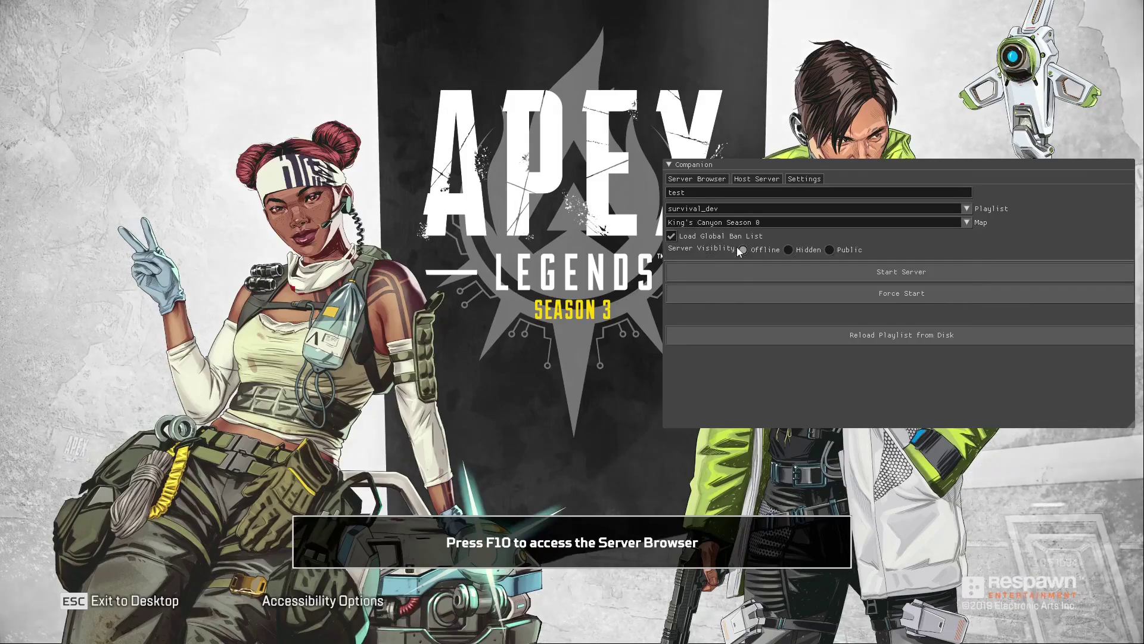
click(739, 270)
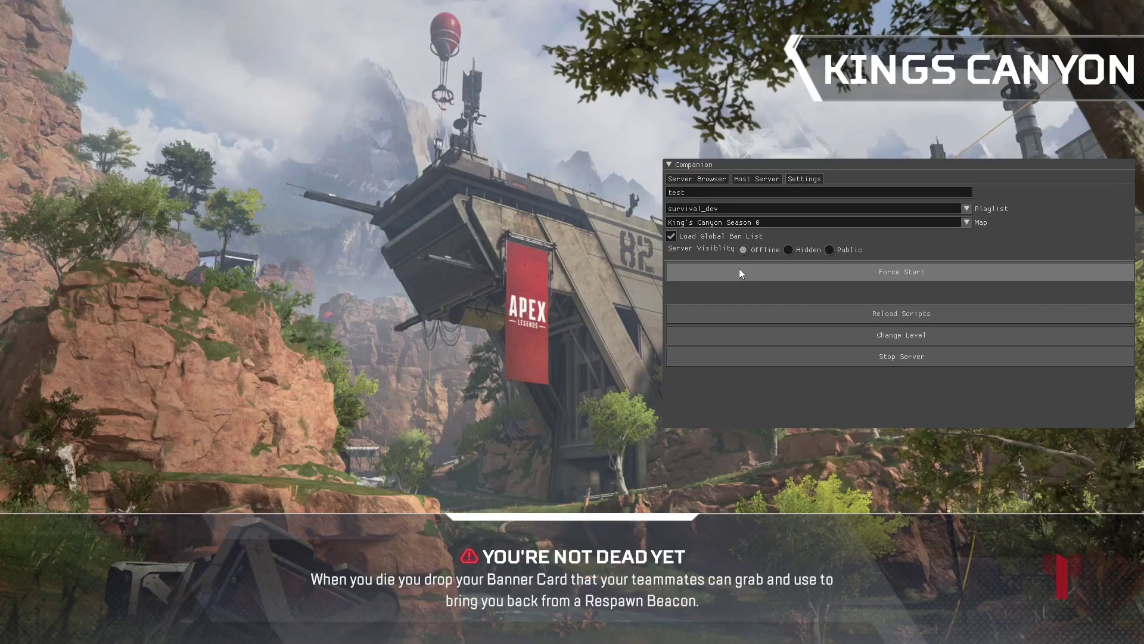
click(739, 272)
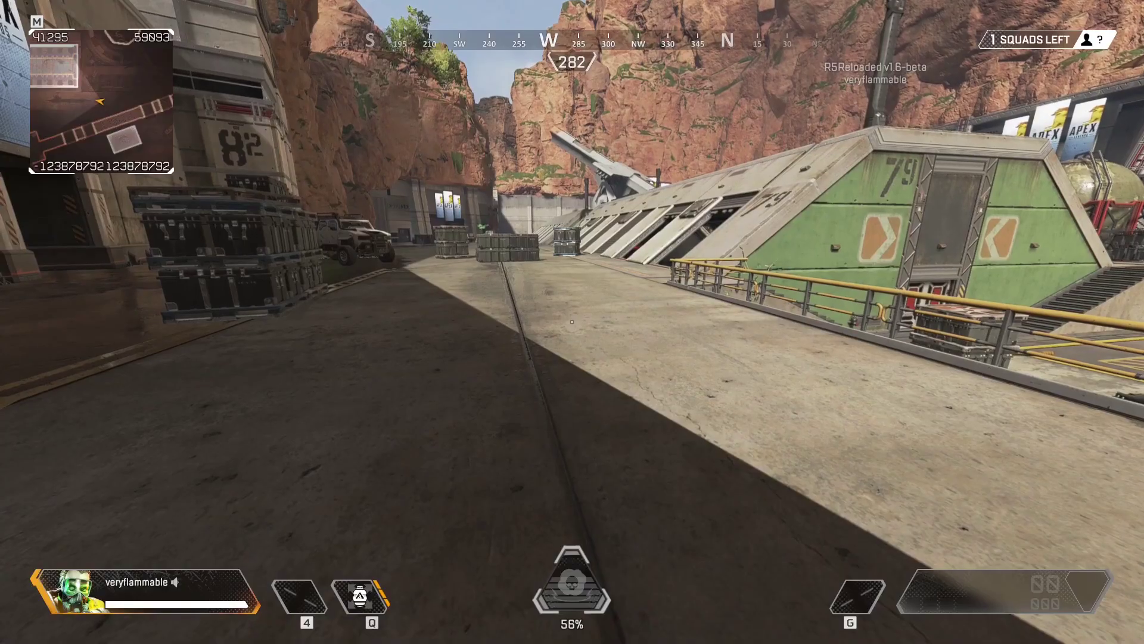
Open the developer menu's Editor section from the inventory screen and start editing
key(s)
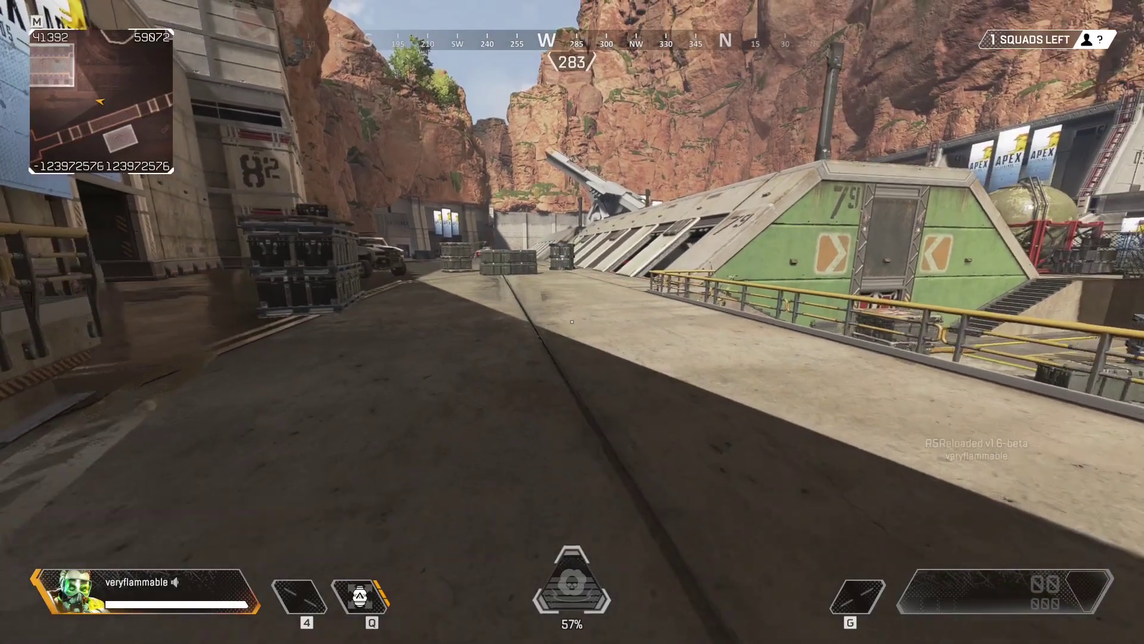
key(w)
key(Tab)
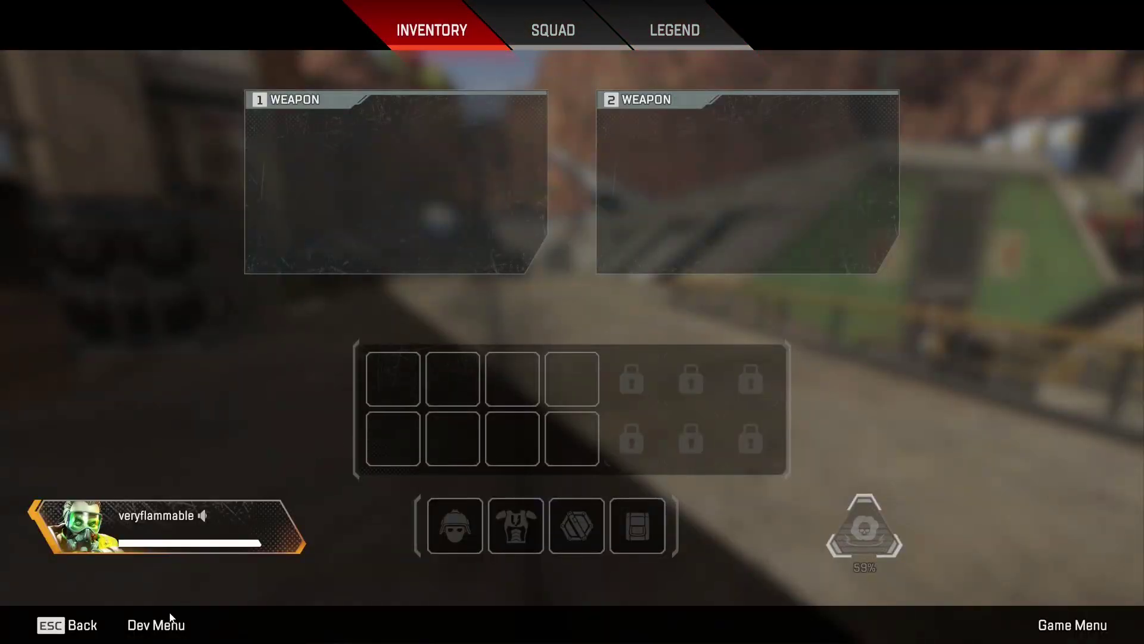
click(171, 620)
click(115, 125)
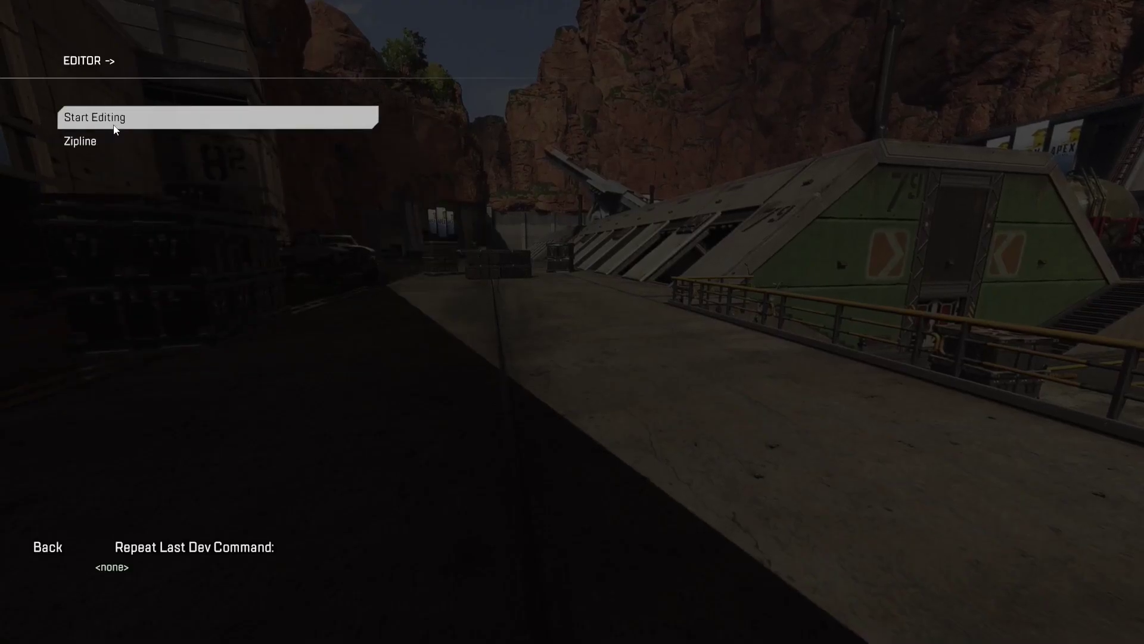
click(115, 122)
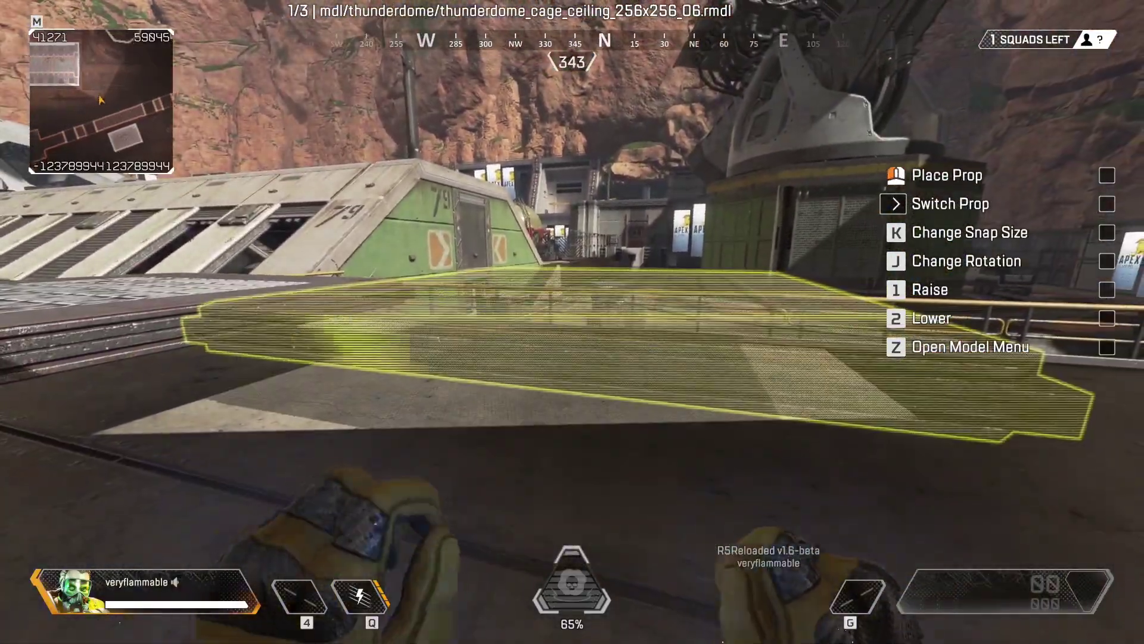
Place more thunderdome_cage_ceiling_256x256_06 props side by side to extend the floor platform, and get onto it
click(572, 322)
key(d)
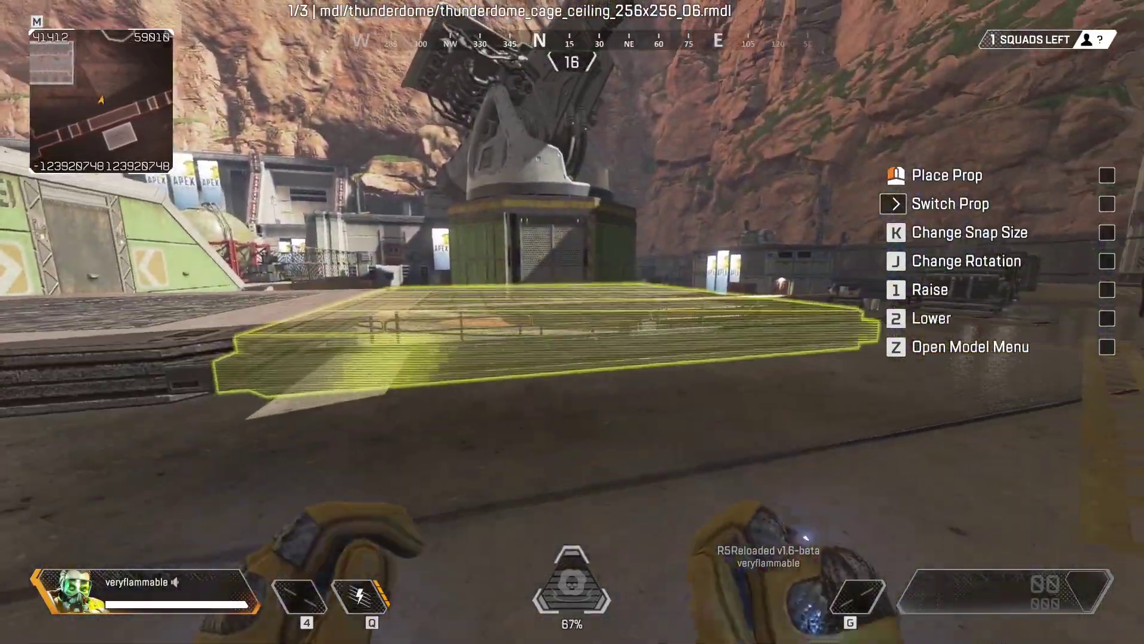
click(572, 322)
key(w)
key(space)
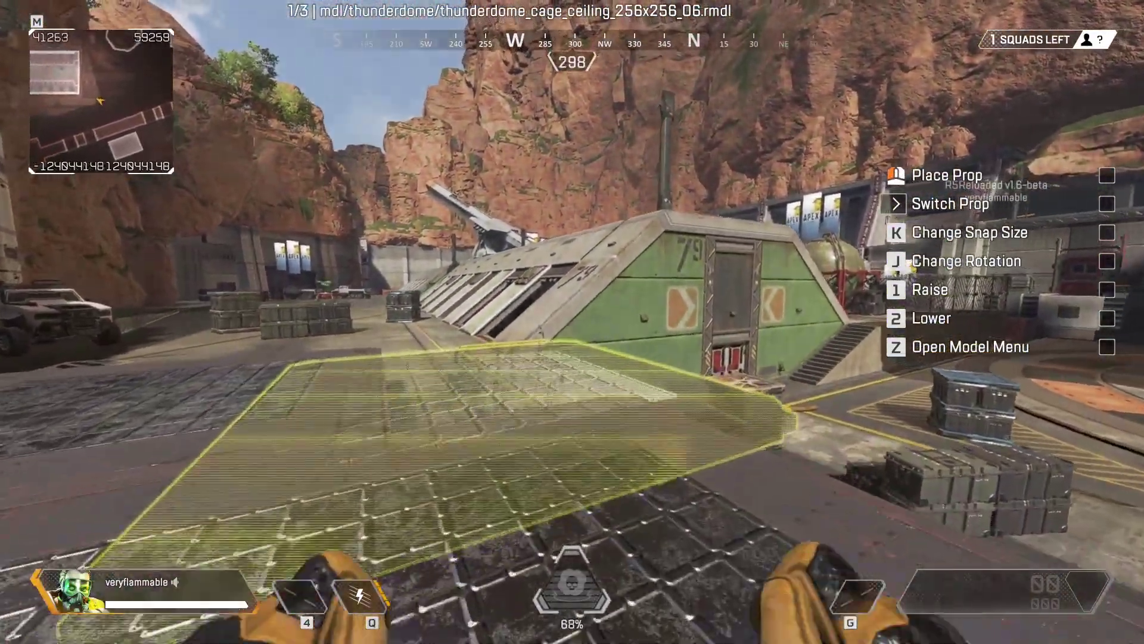
Switch to the thunderdome_cage_wall_256x256_01 prop and place upright walls along the platform's edges
key(Right)
key(w)
click(573, 322)
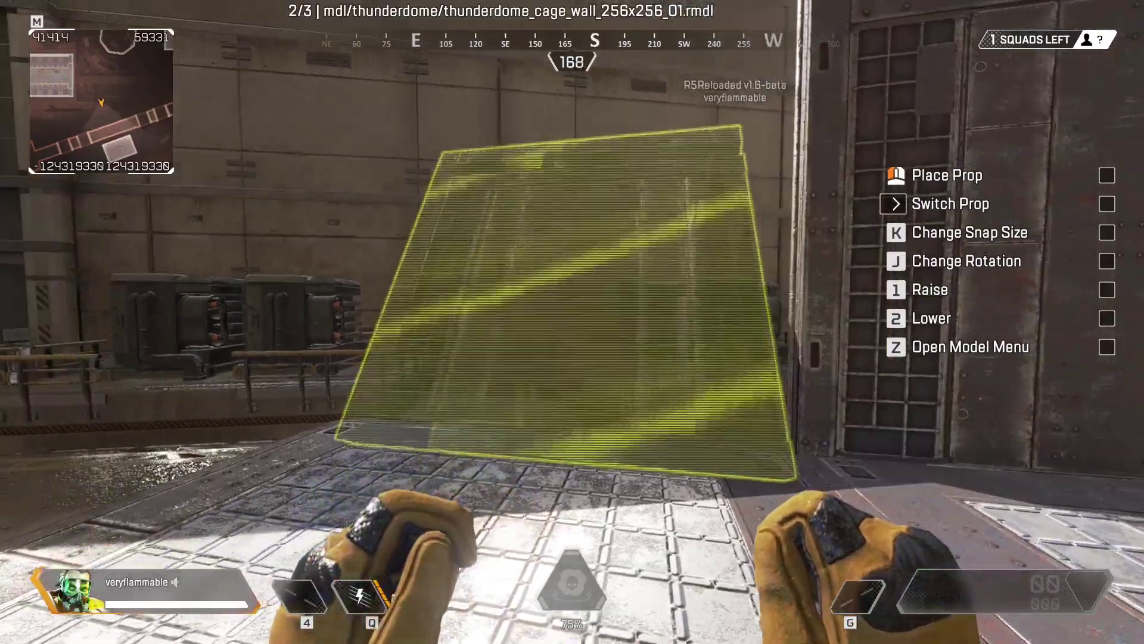
Place a thunderdome_cage_wall_256x256_01 prop tilted 30 degrees on the platform and climb onto it
click(573, 322)
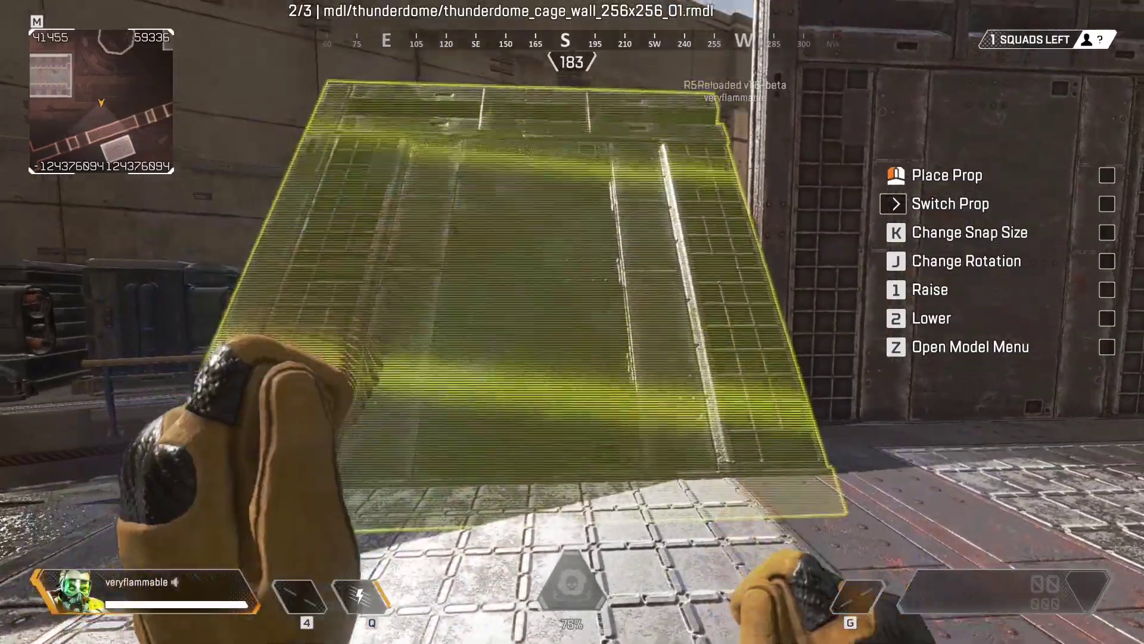
key(w)
key(space)
key(w)
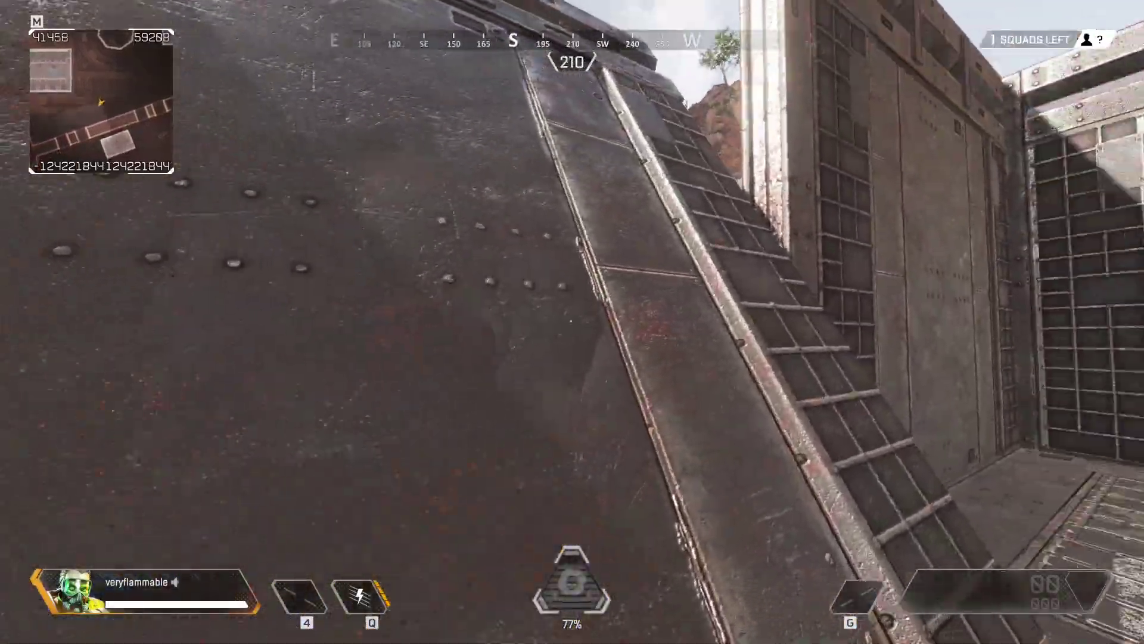
key(w)
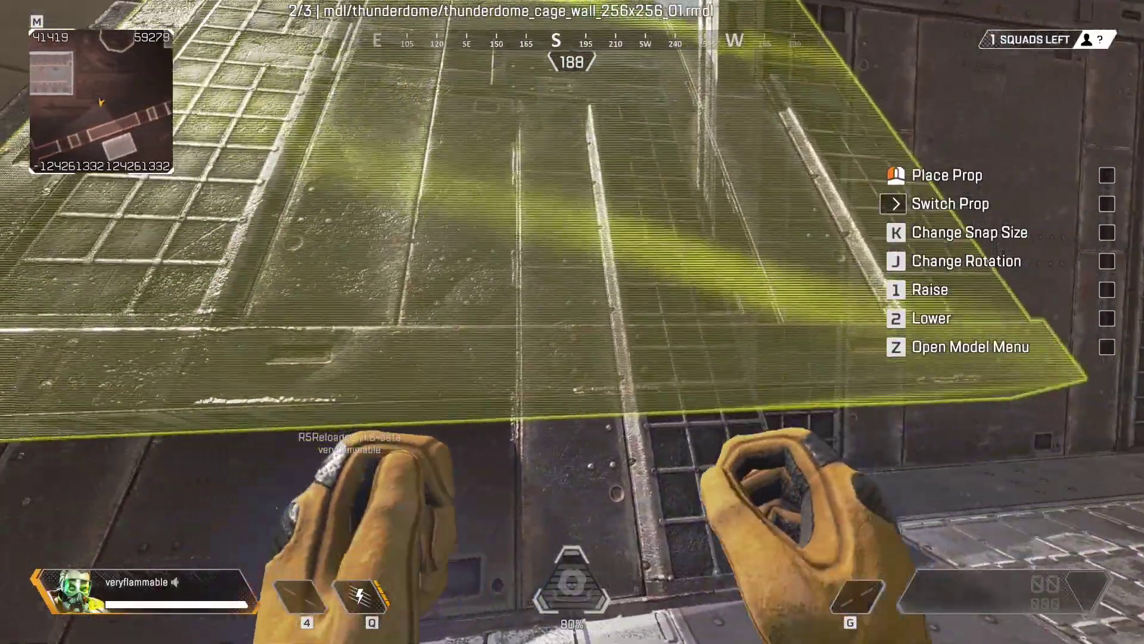
Switch the editor to Delete mode and remove the tilted wall prop
key(q)
key(a)
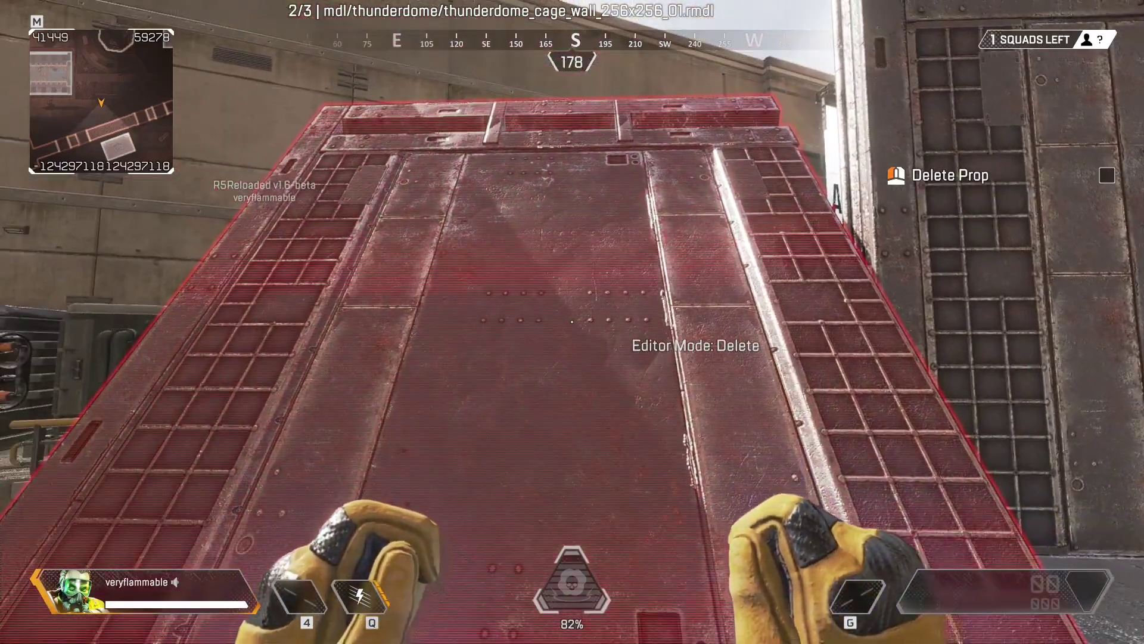
click(572, 321)
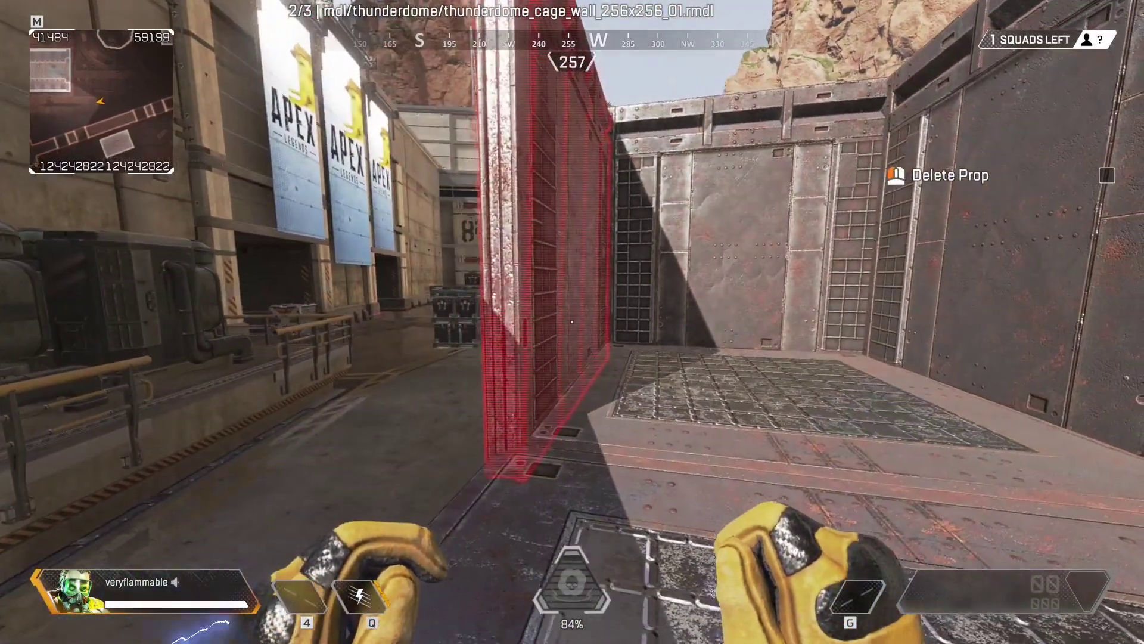
Bring up the console with the log of placed props and open its options
key(grave)
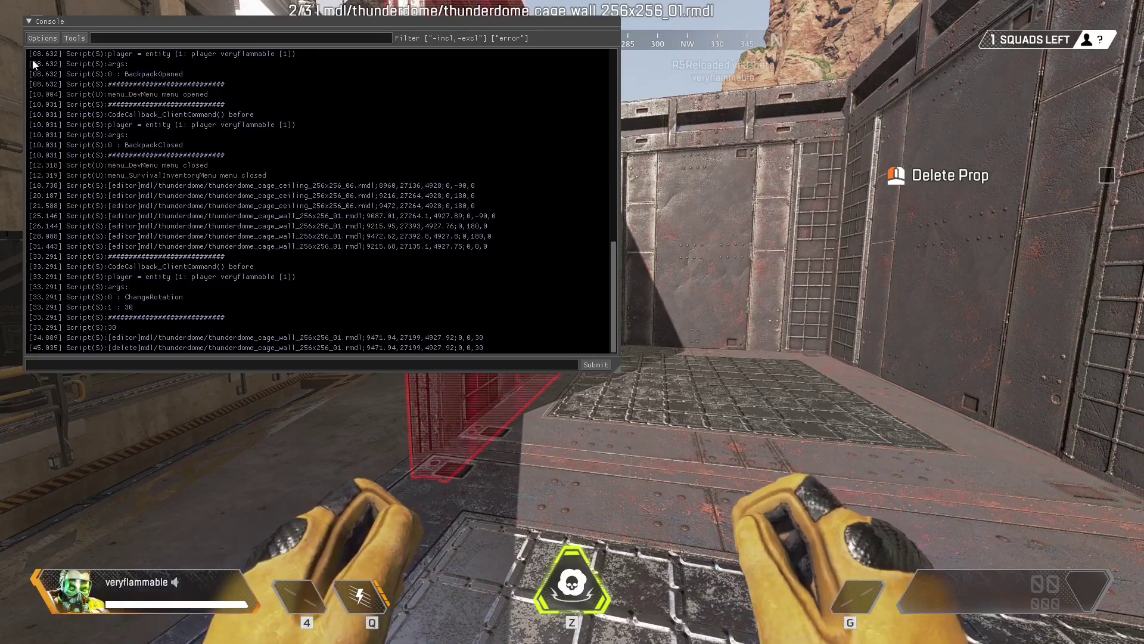
click(49, 40)
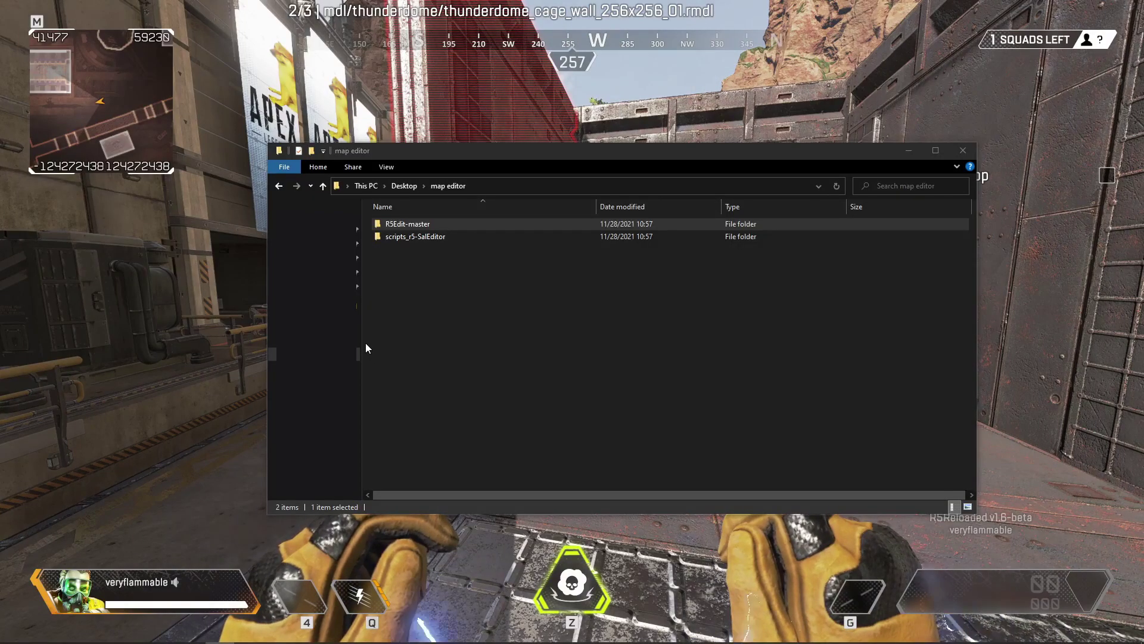
Create a text document named map1.txt in the src folder of R5Edit-master
double_click(429, 224)
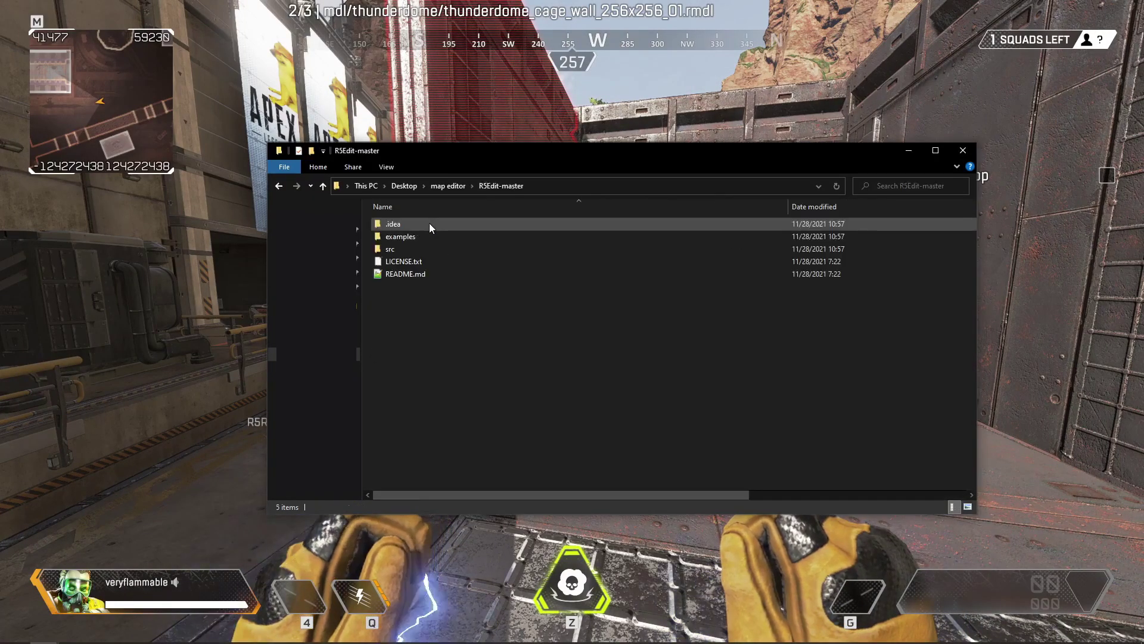
double_click(413, 249)
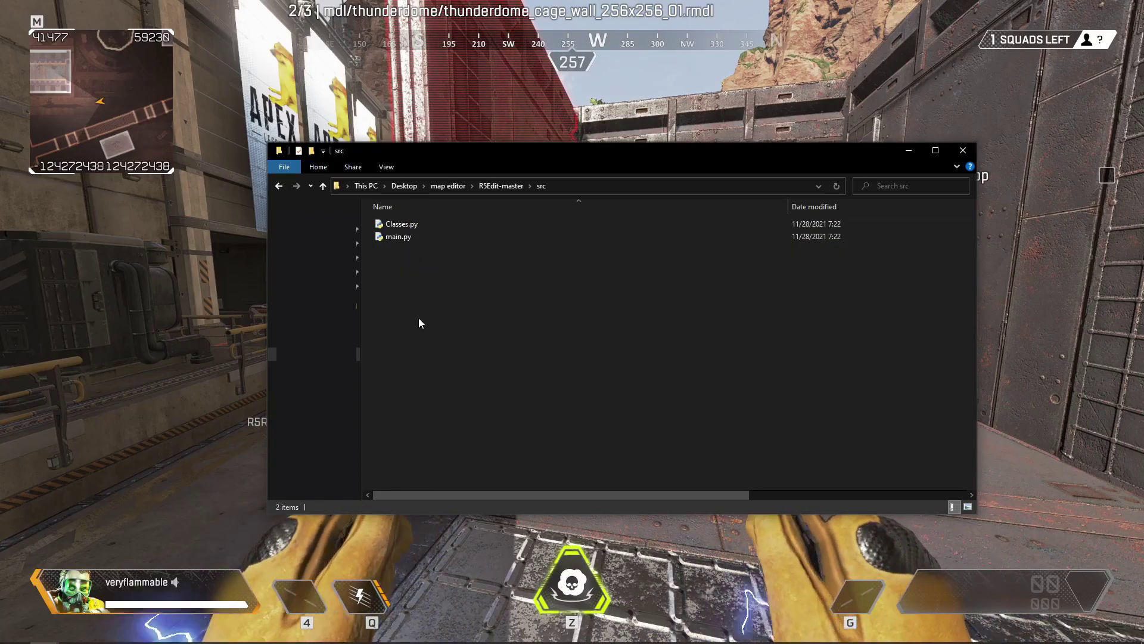
right_click(420, 288)
mouse_move(538, 486)
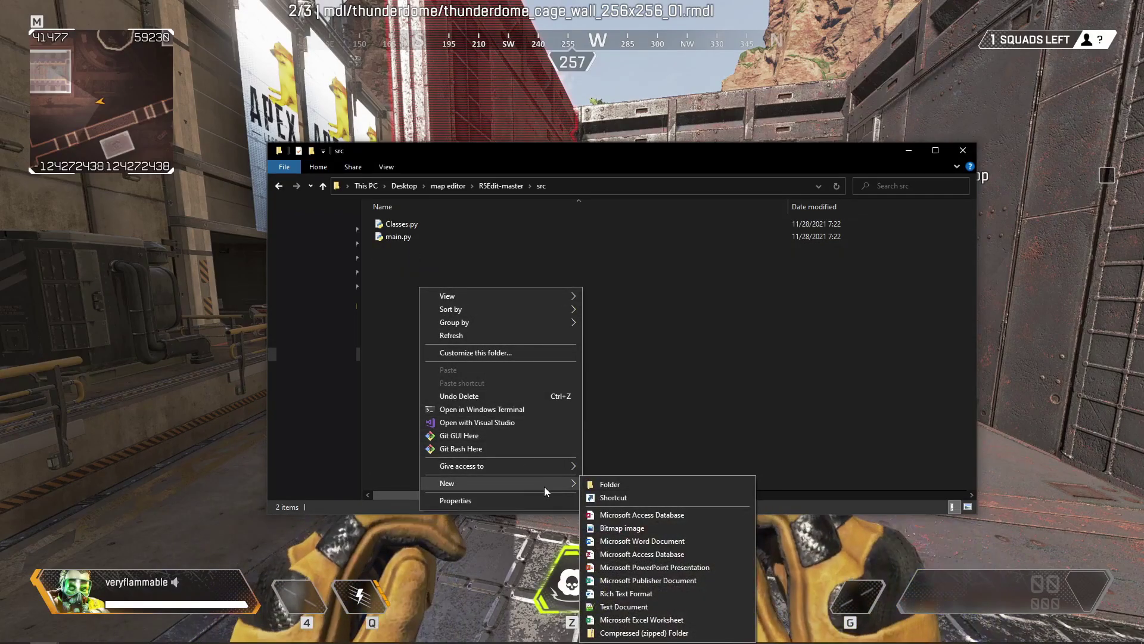
click(620, 607)
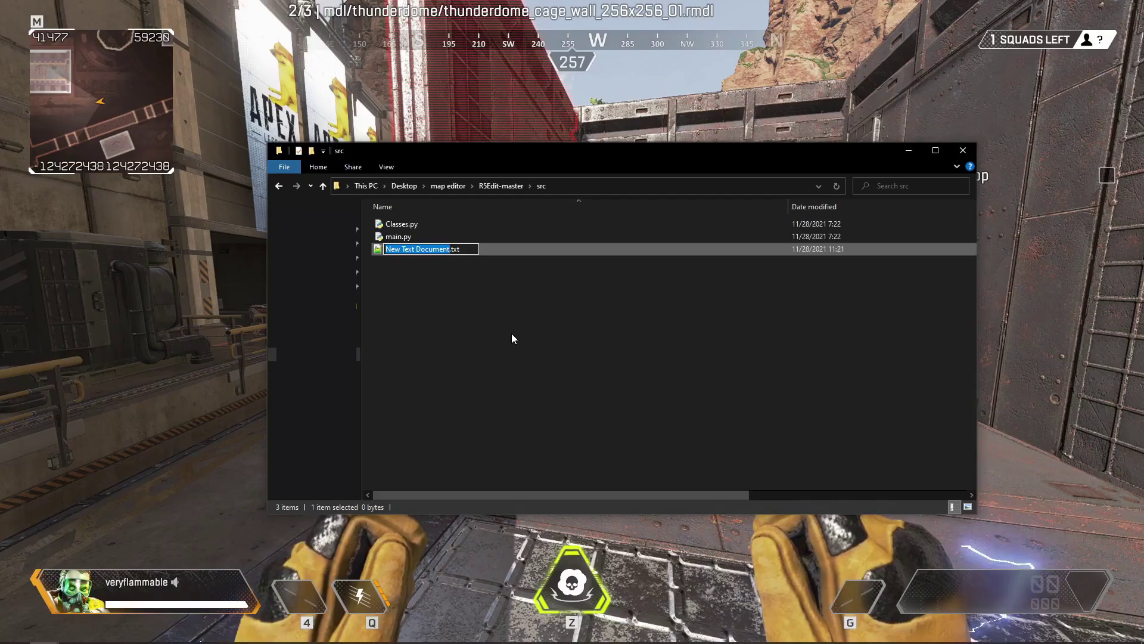
text(map1)
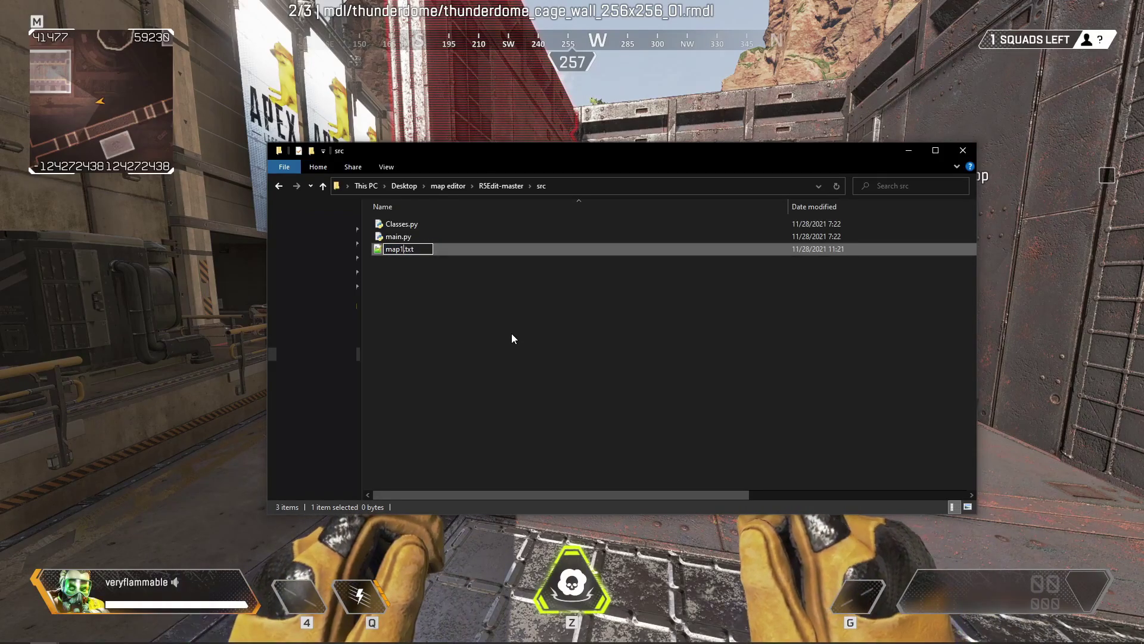
key(Return)
Open map1.txt, paste the copied console log into it, save it and close the editor
key(Return)
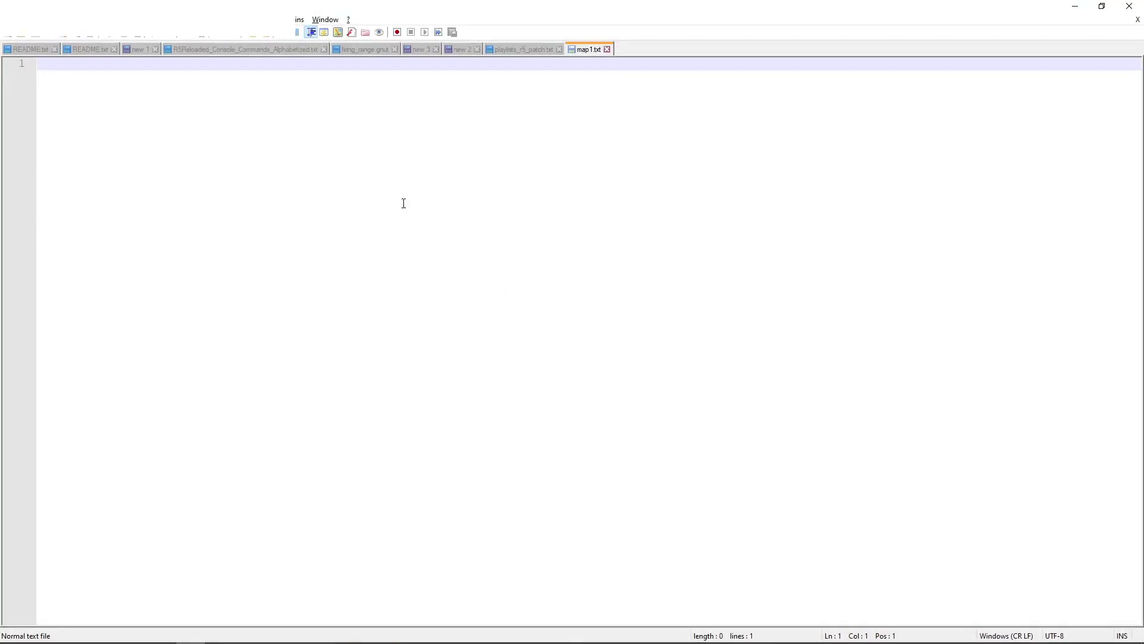
key(ctrl+v)
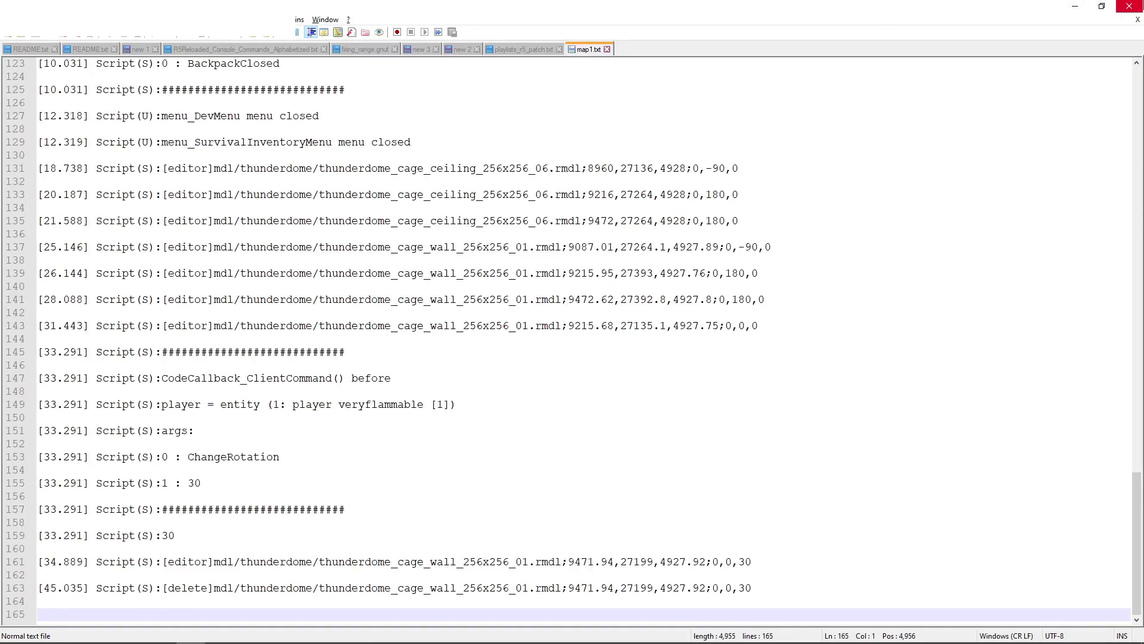
click(1131, 5)
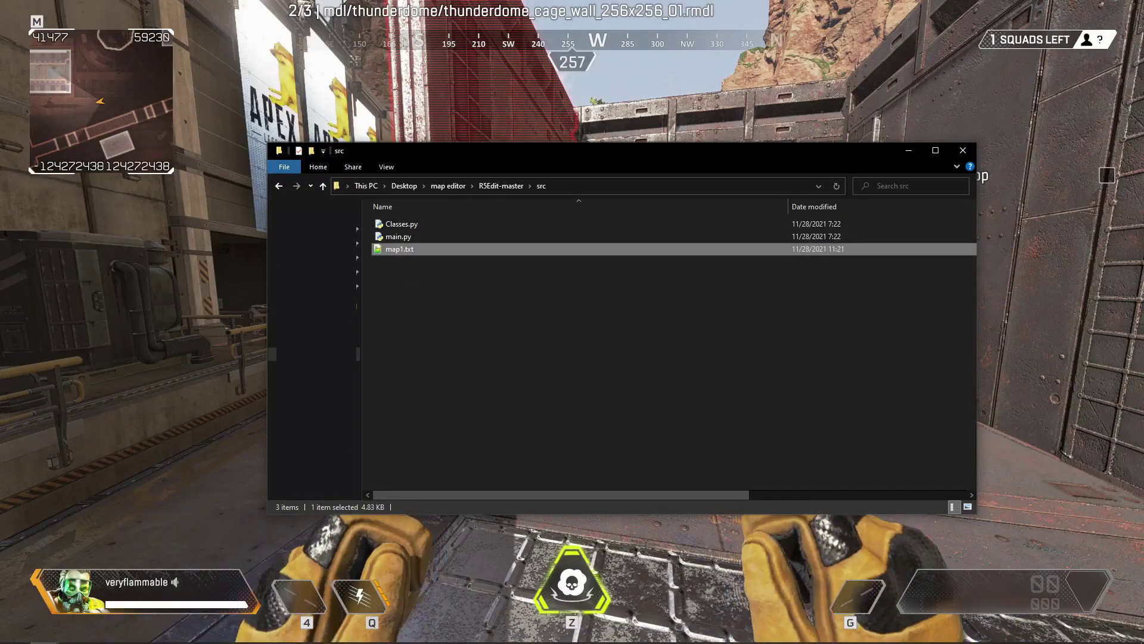
click(467, 274)
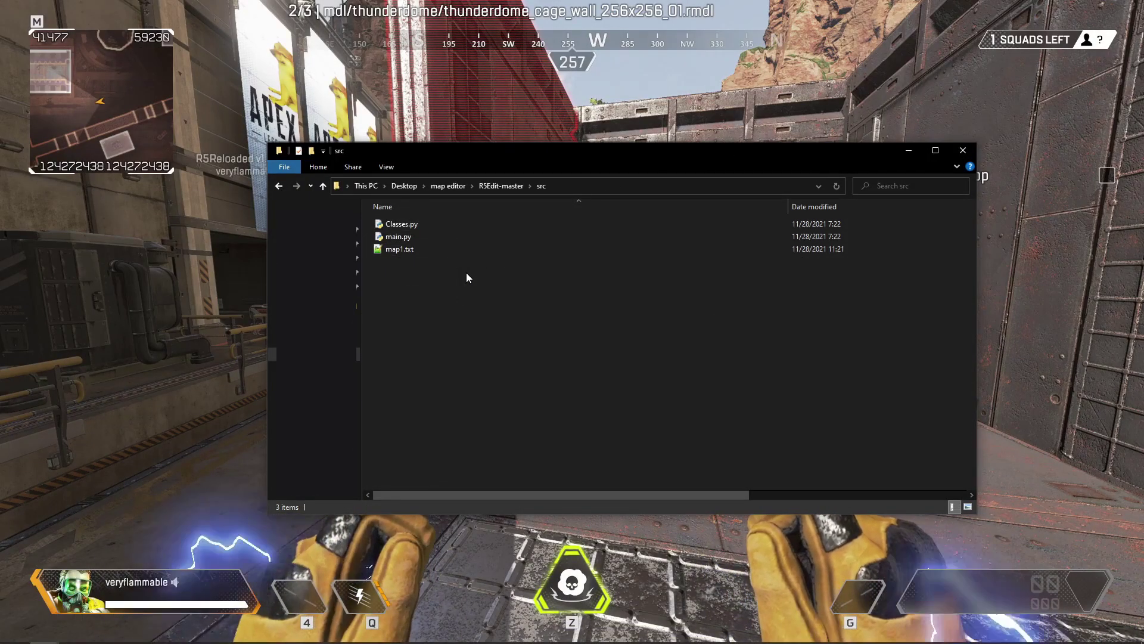
Open a terminal in the src folder and run python3 main.py map1.txt map1.nut
right_click(415, 318)
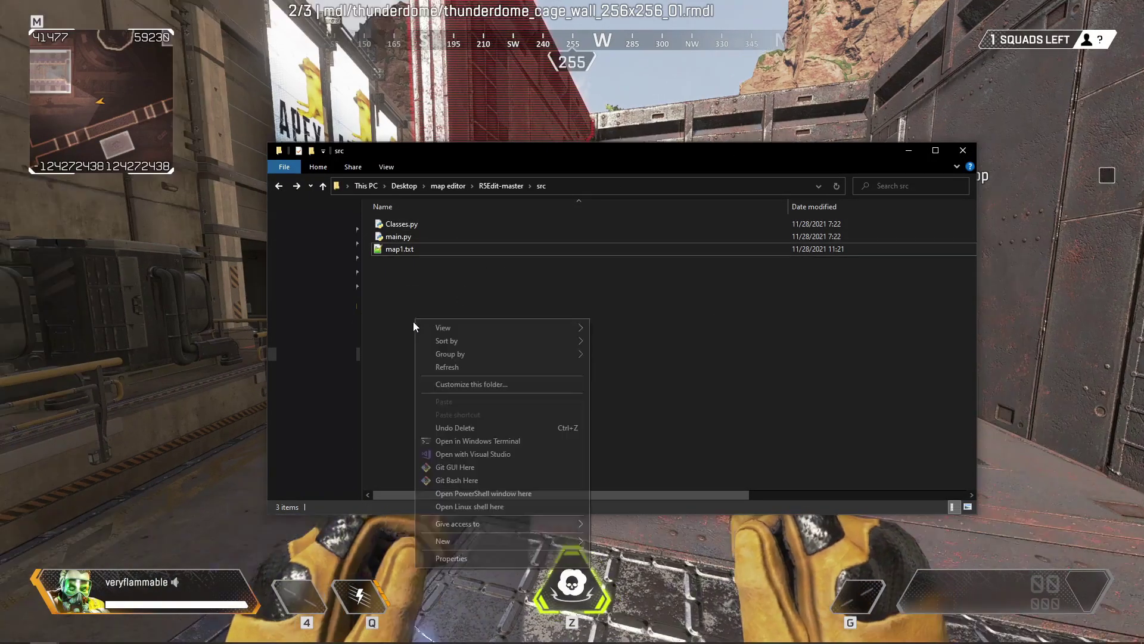
click(478, 441)
click(184, 235)
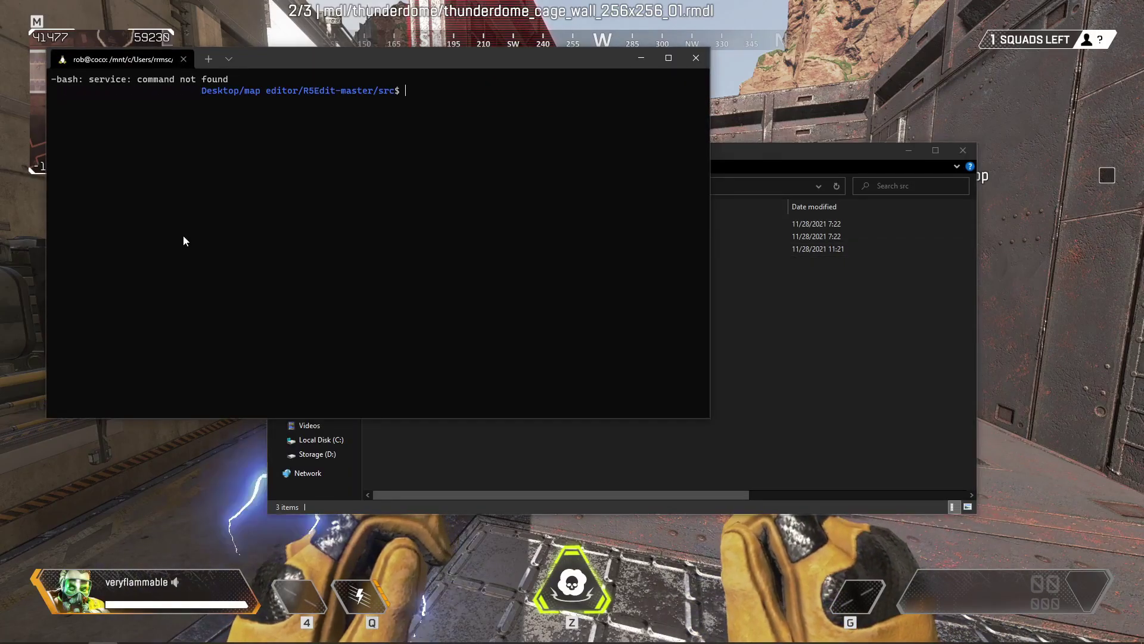
key(Up)
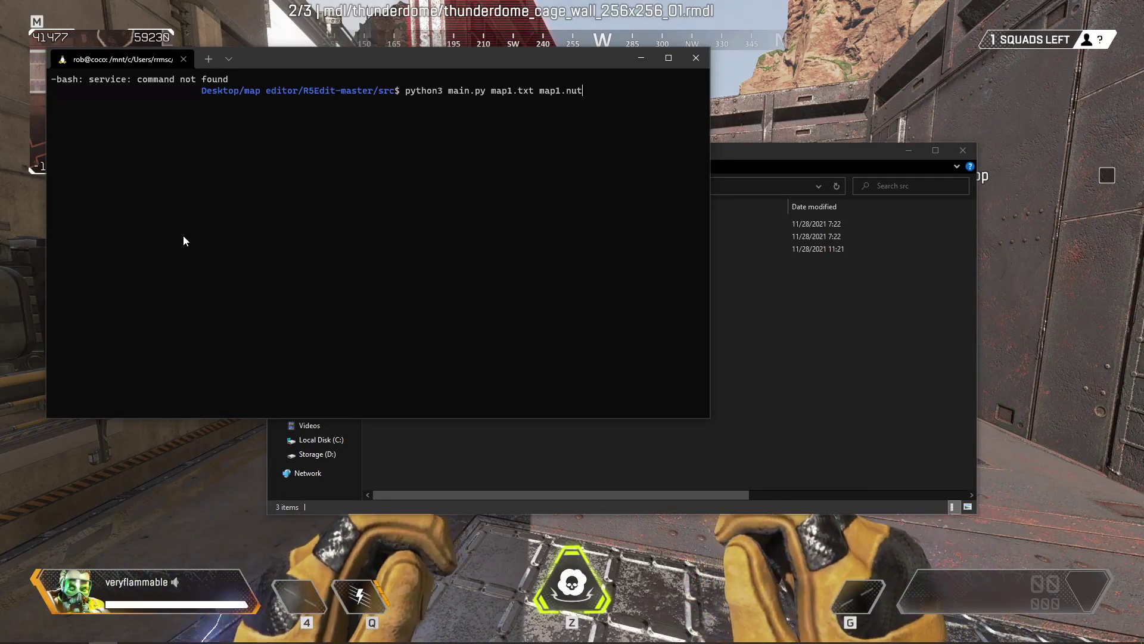
key(Return)
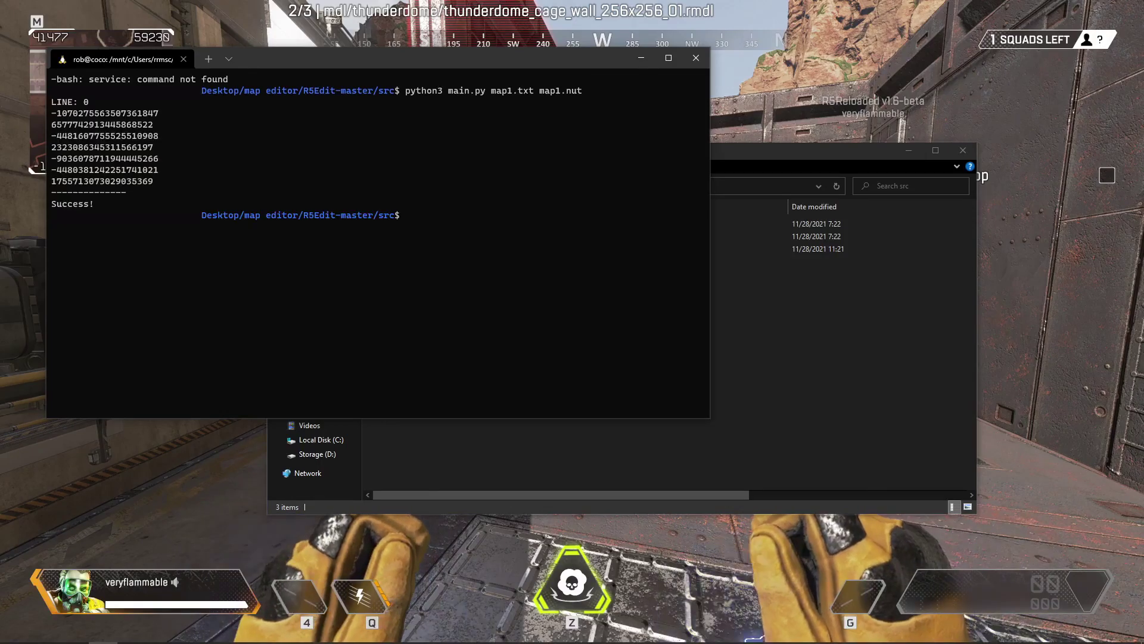
Open the generated map1.nut in Notepad++ and copy its entire SpawnEditorProps function
click(763, 354)
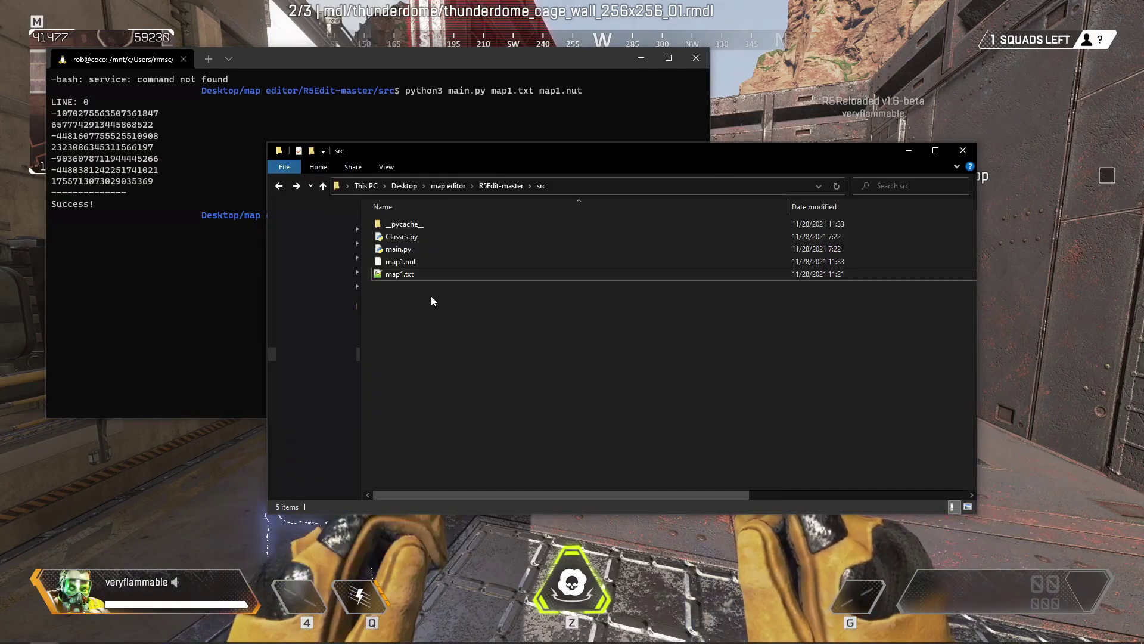
click(419, 262)
right_click(418, 262)
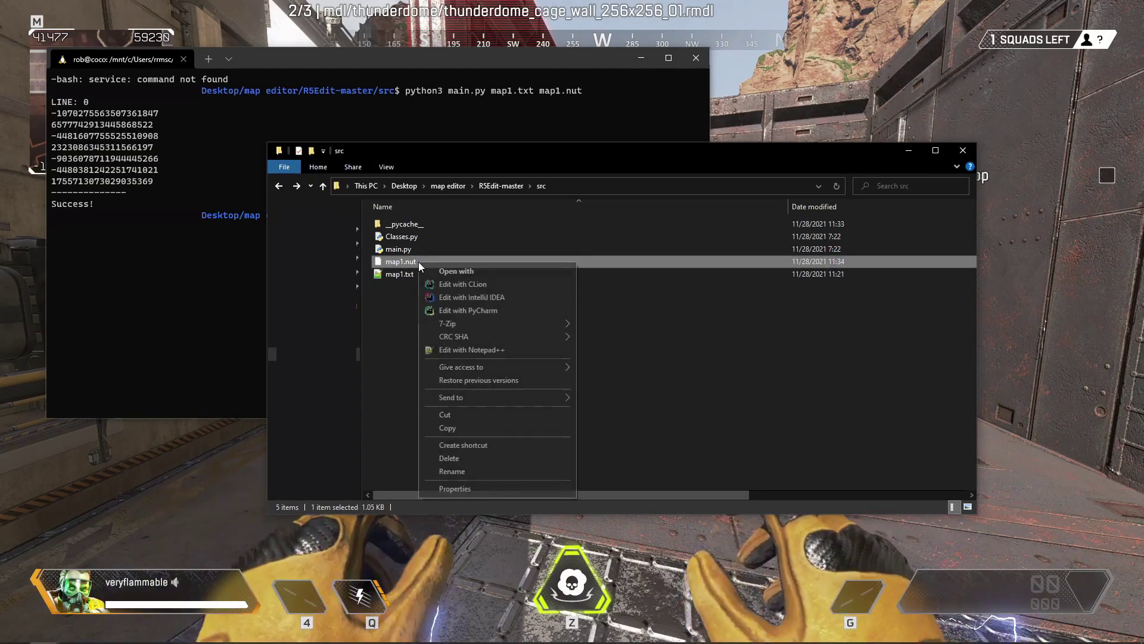
click(481, 349)
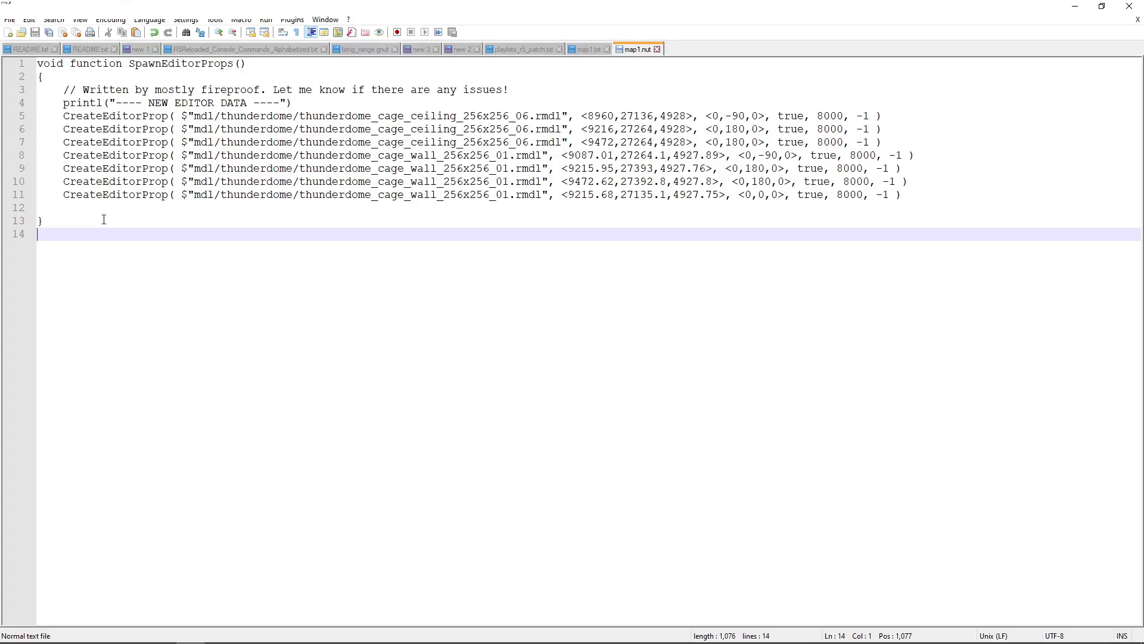
drag(54, 223, 17, 64)
key(ctrl+c)
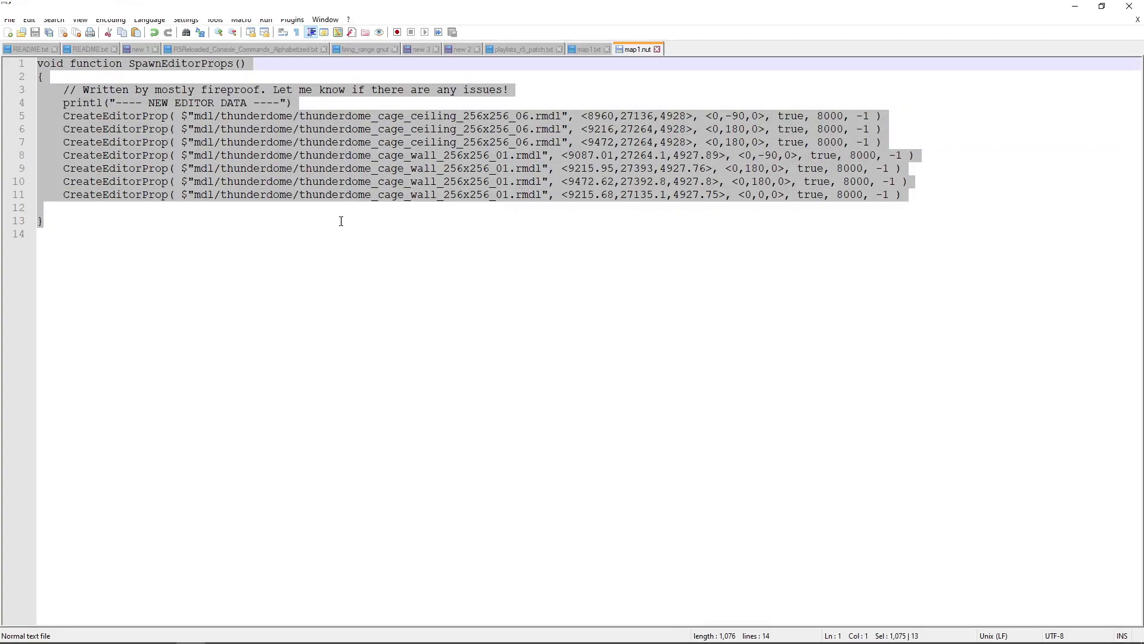
click(1075, 6)
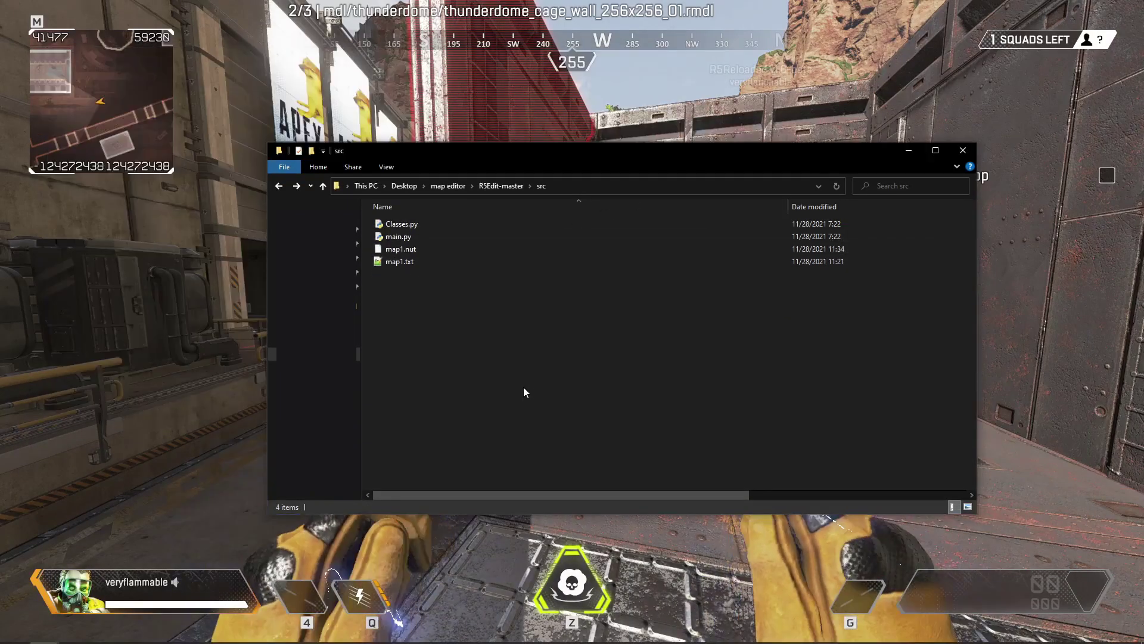
From the R5R game folder, open platform/scripts/vscripts/mp/levels/mp_rr_canyonlands_common.nut in Notepad++
click(316, 287)
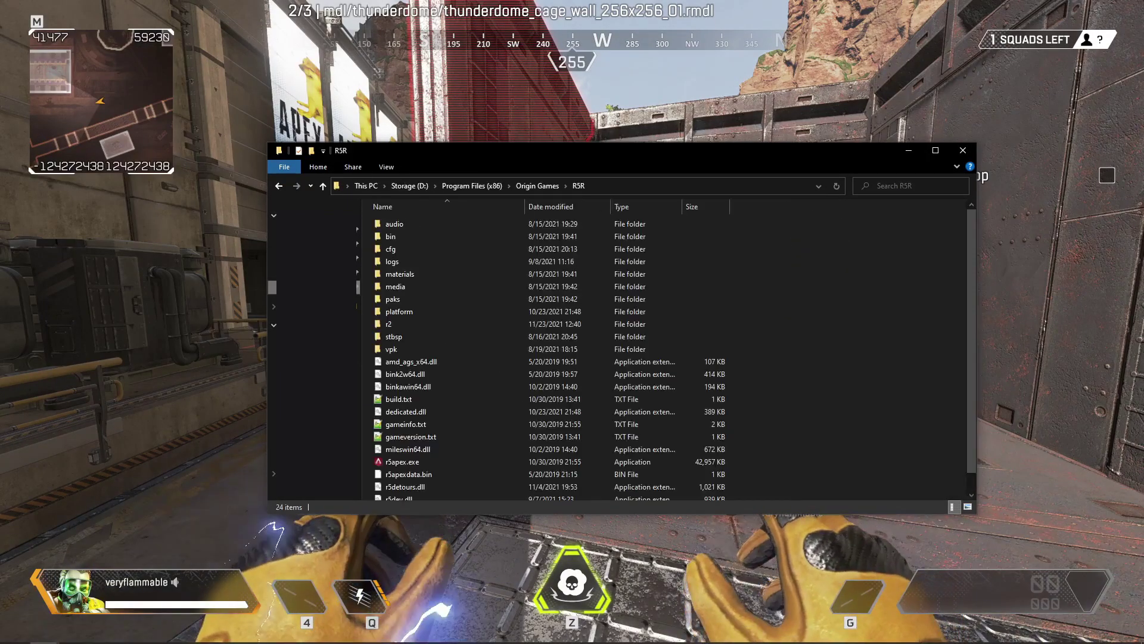
double_click(416, 314)
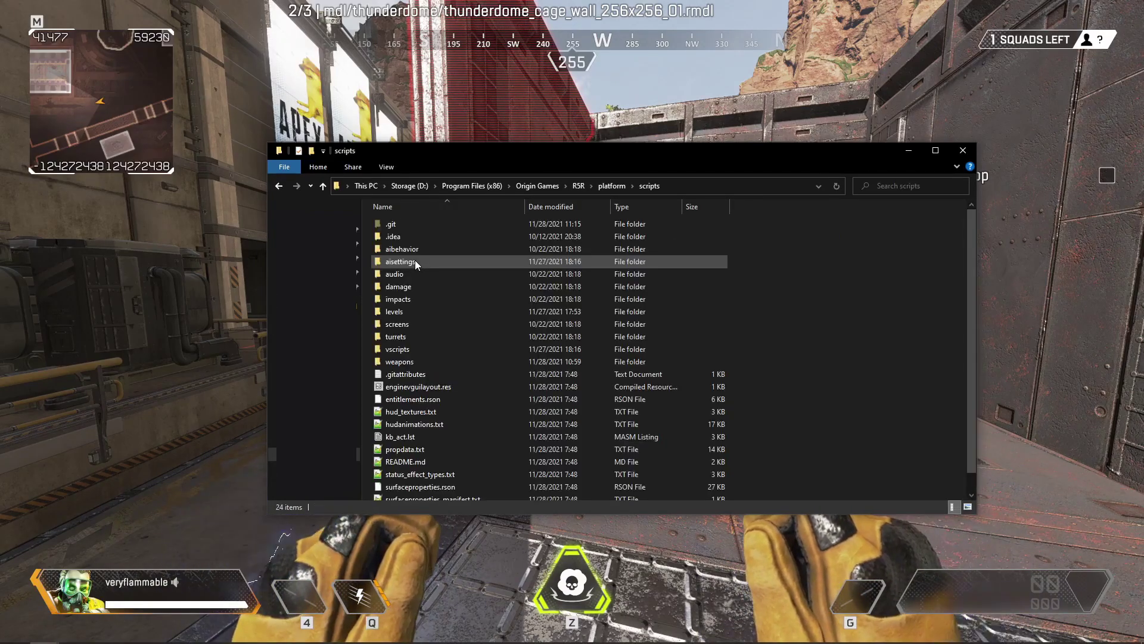
double_click(412, 351)
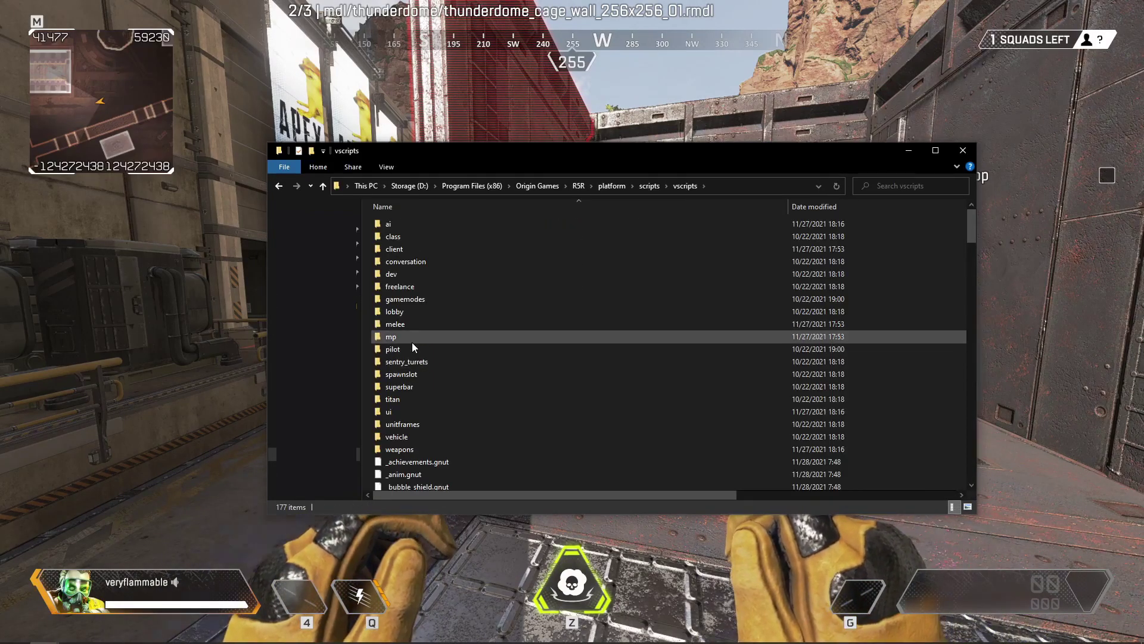
double_click(412, 342)
double_click(414, 220)
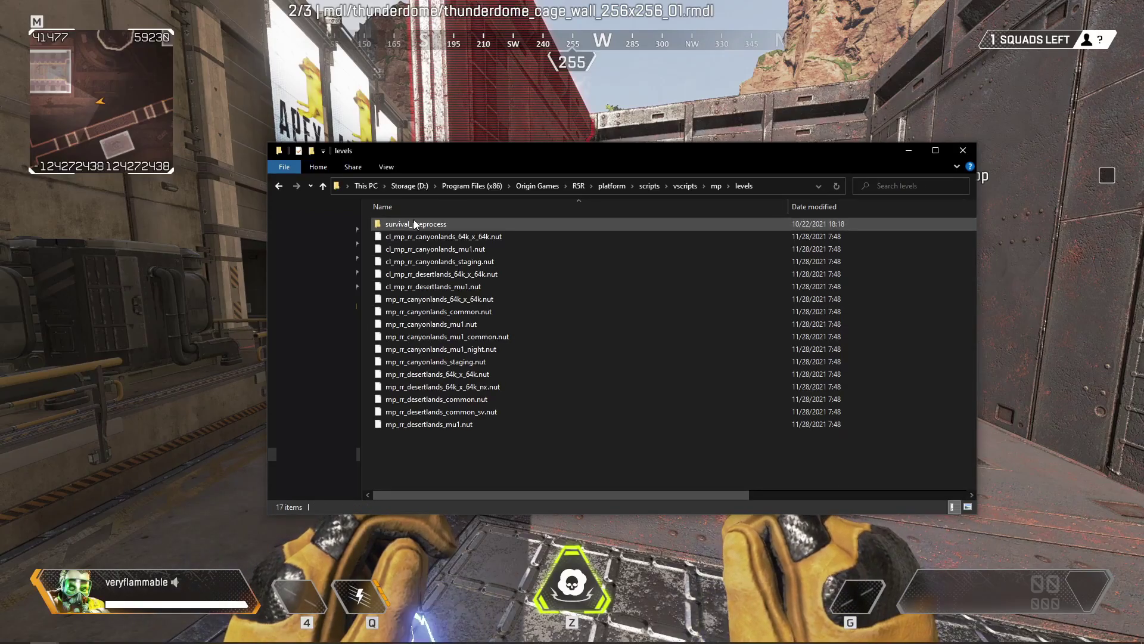
click(548, 311)
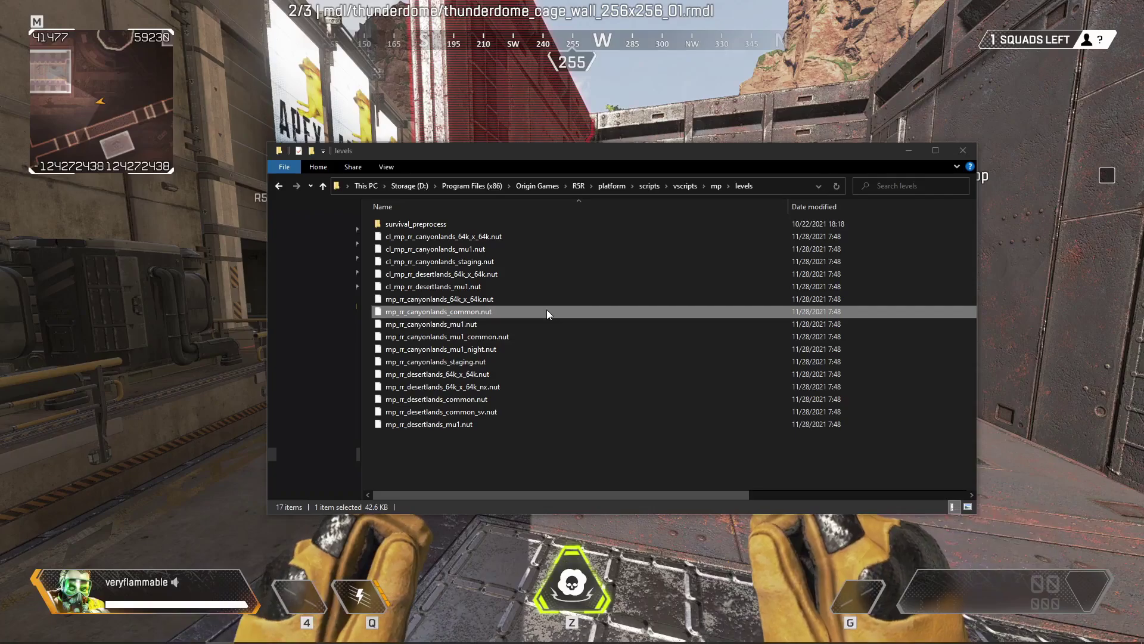
right_click(545, 310)
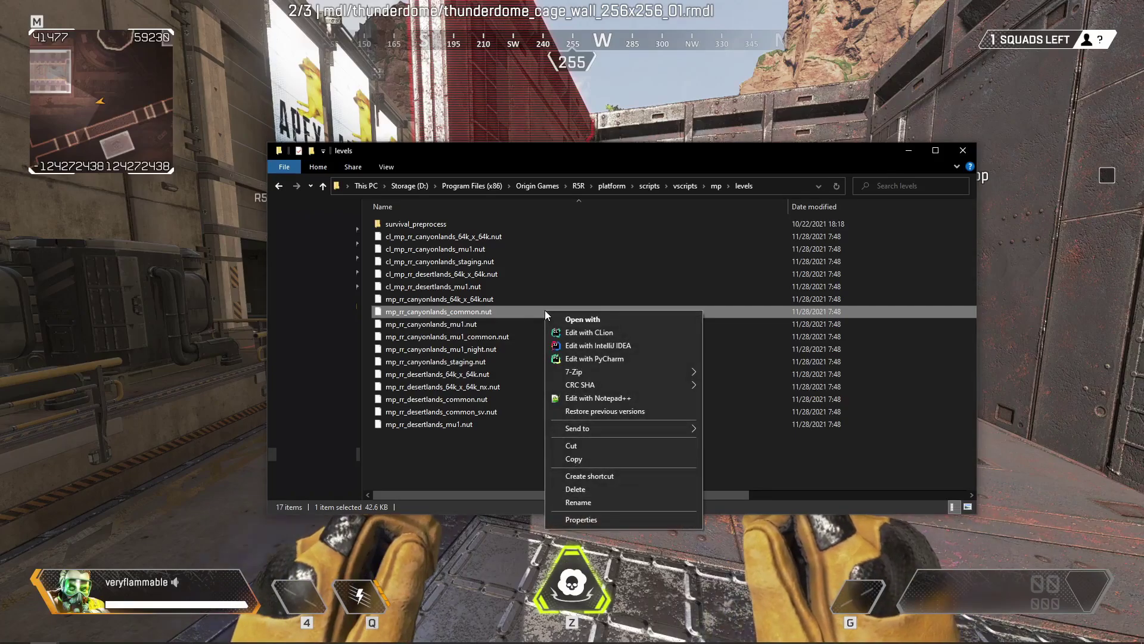
click(586, 397)
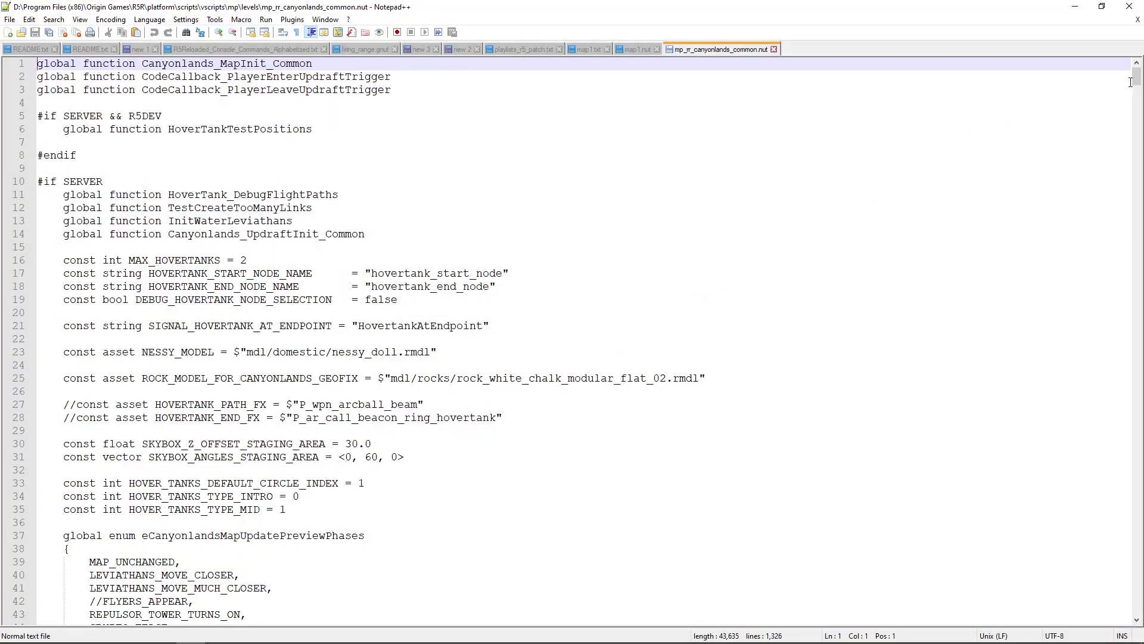
Replace the SpawnEditorProps stub at the end of mp_rr_canyonlands_common.nut with the copied function and save the file
drag(1135, 77, 1129, 622)
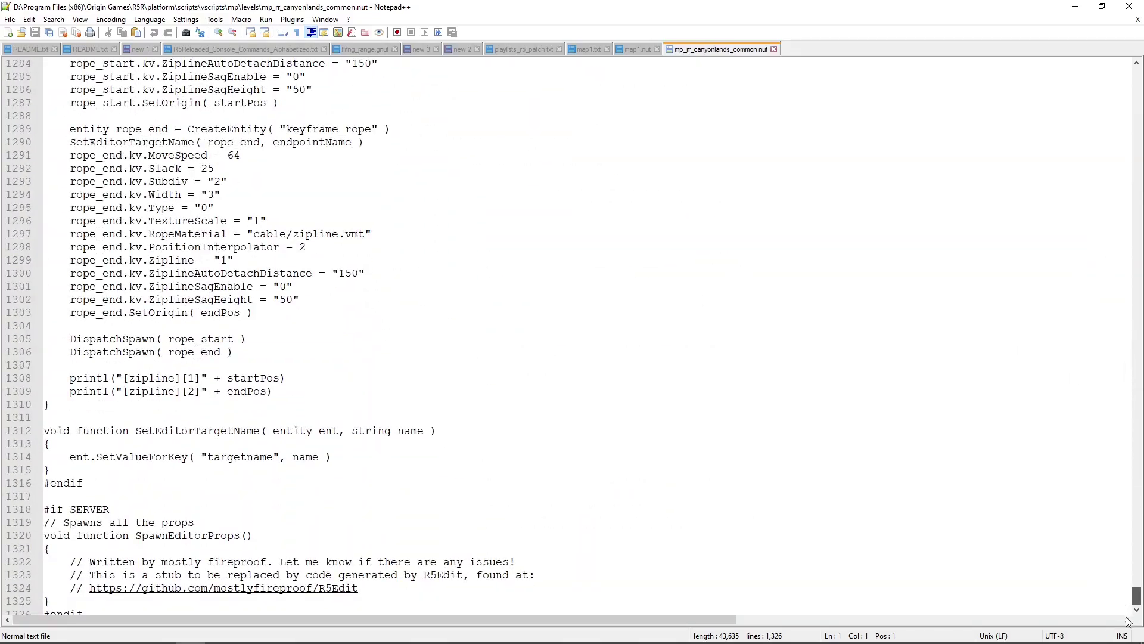
scroll(151, 580, down, 1)
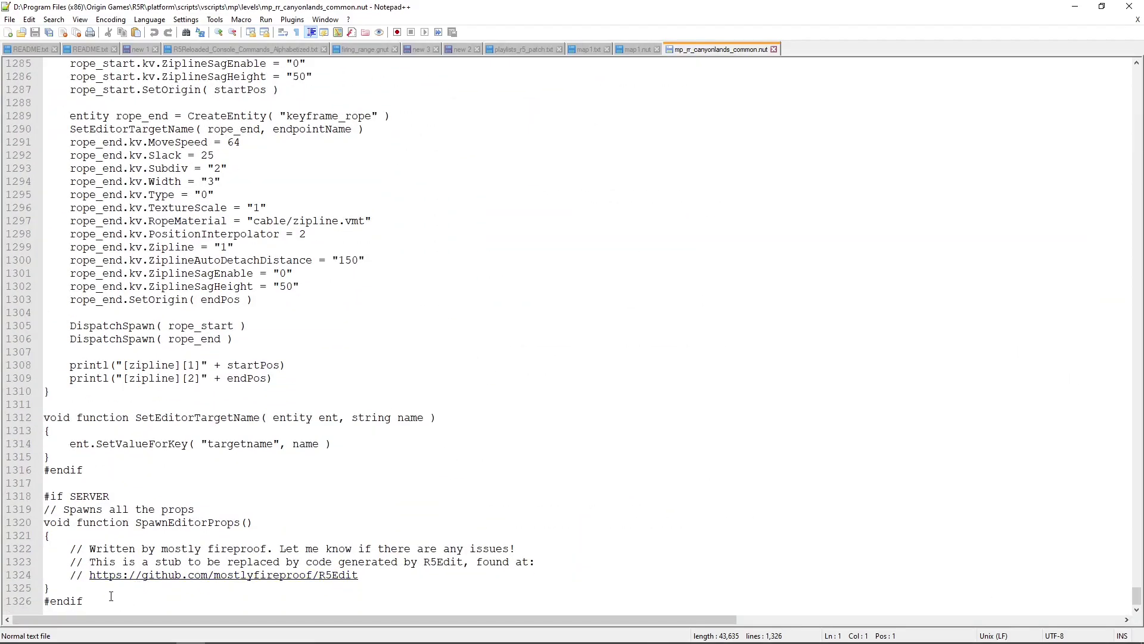
drag(70, 591, 40, 523)
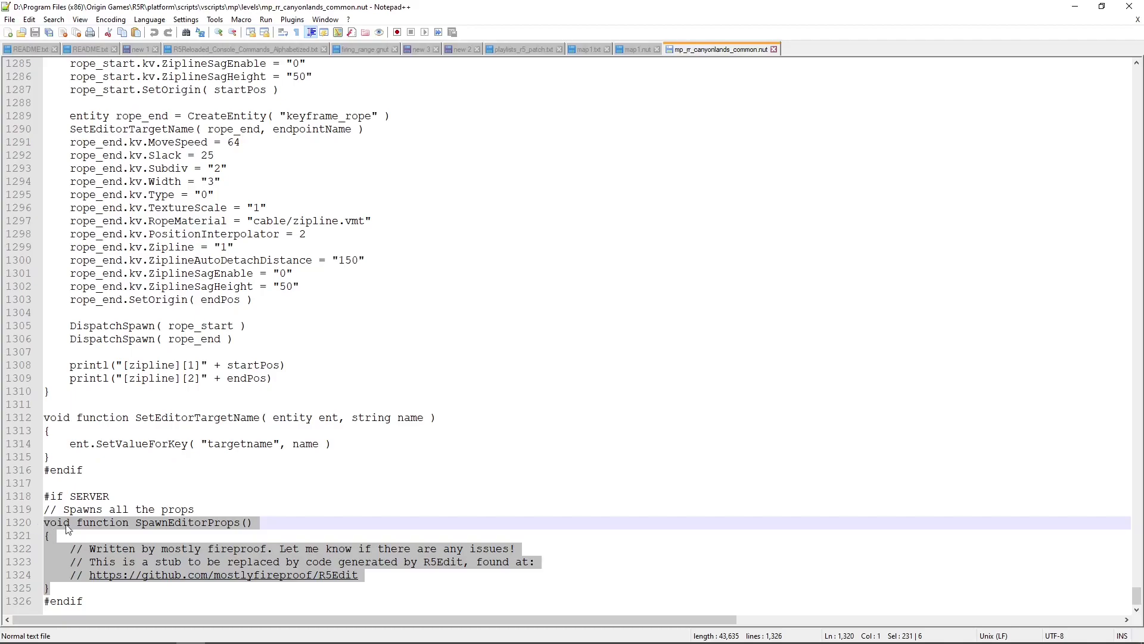
key(ctrl+v)
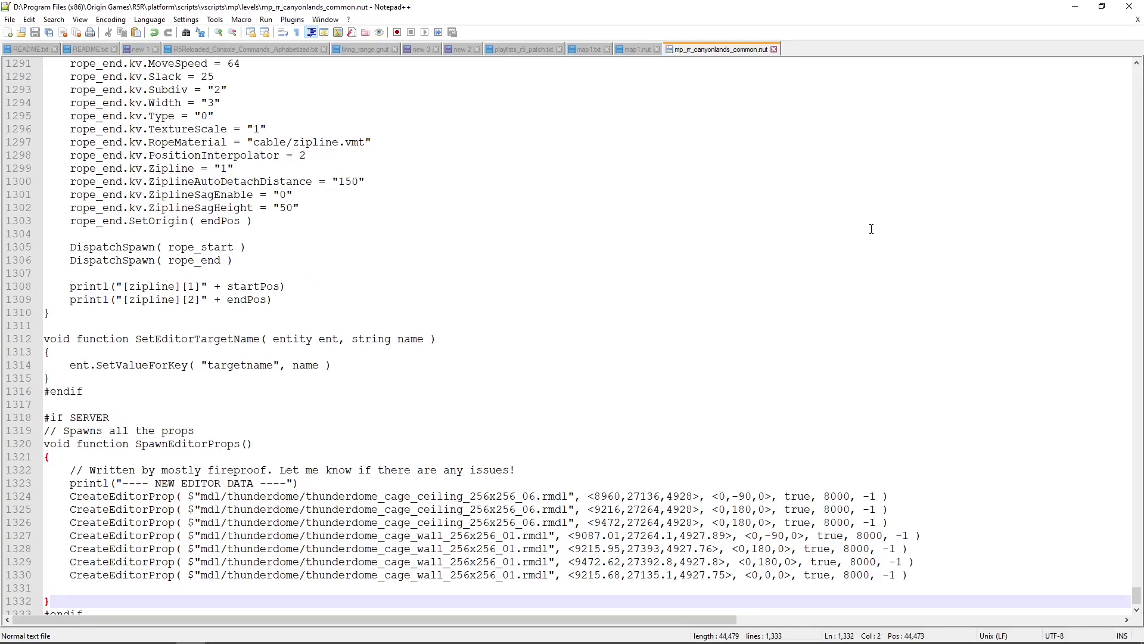
click(1071, 6)
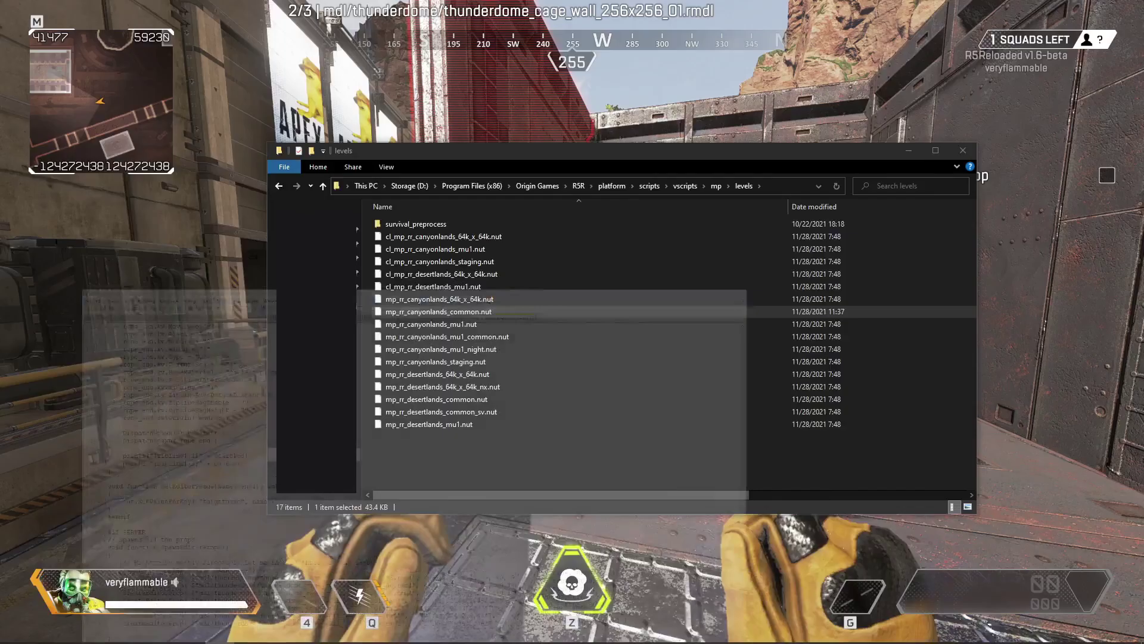
Switch back to the R5Reloaded game and reload the King's Canyon Season 0 map with the survival_dev playlist
click(1082, 34)
key(Escape)
key(Escape)
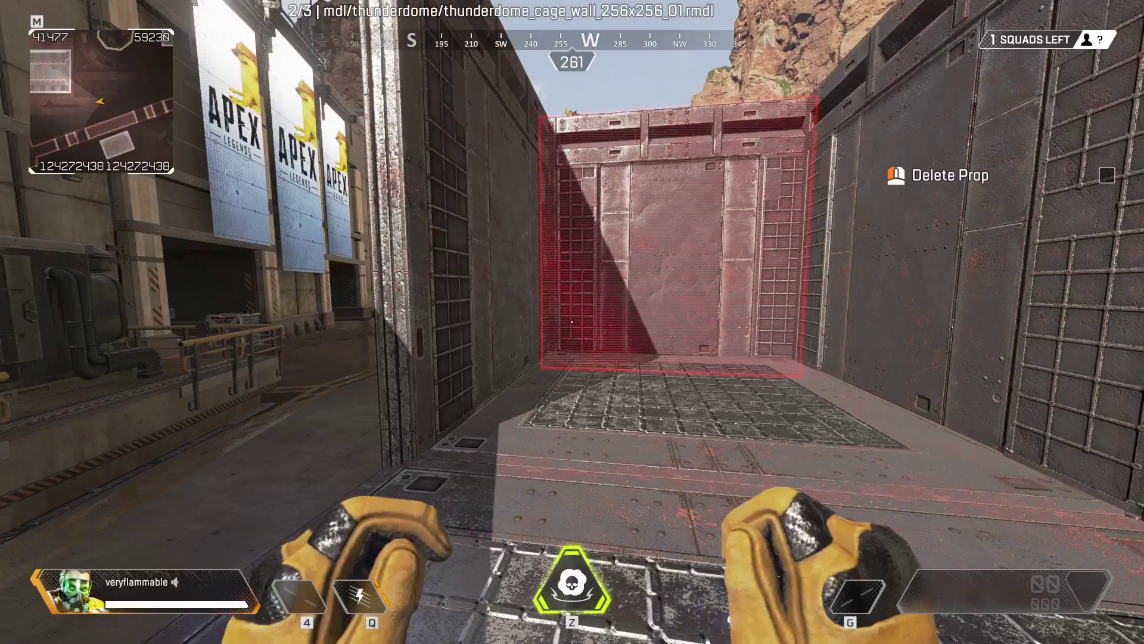
key(F10)
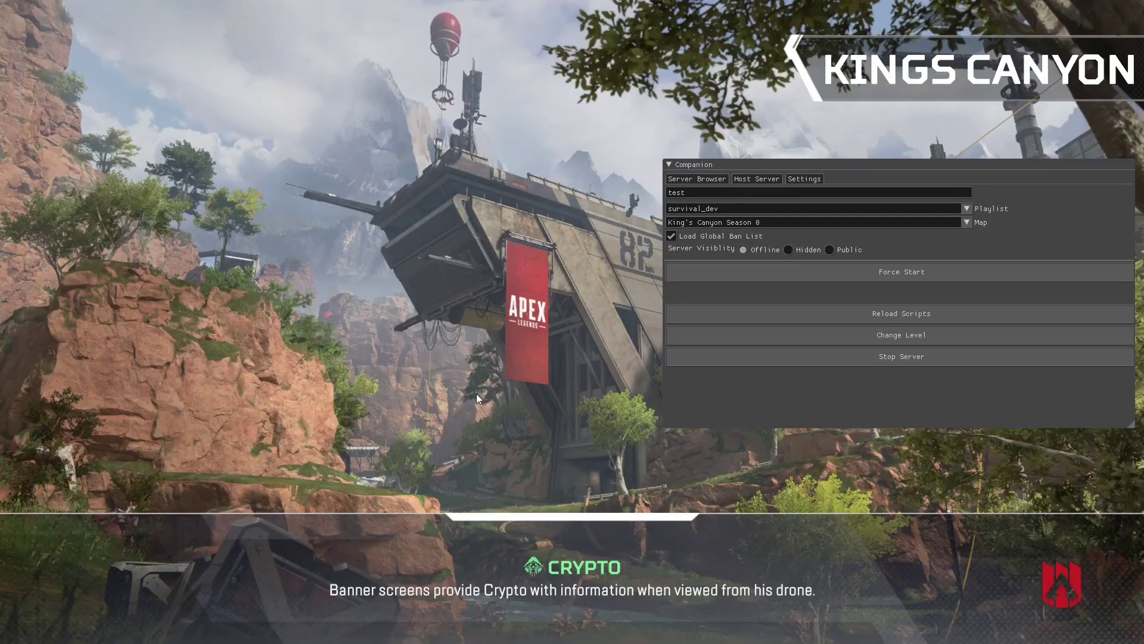
key(F10)
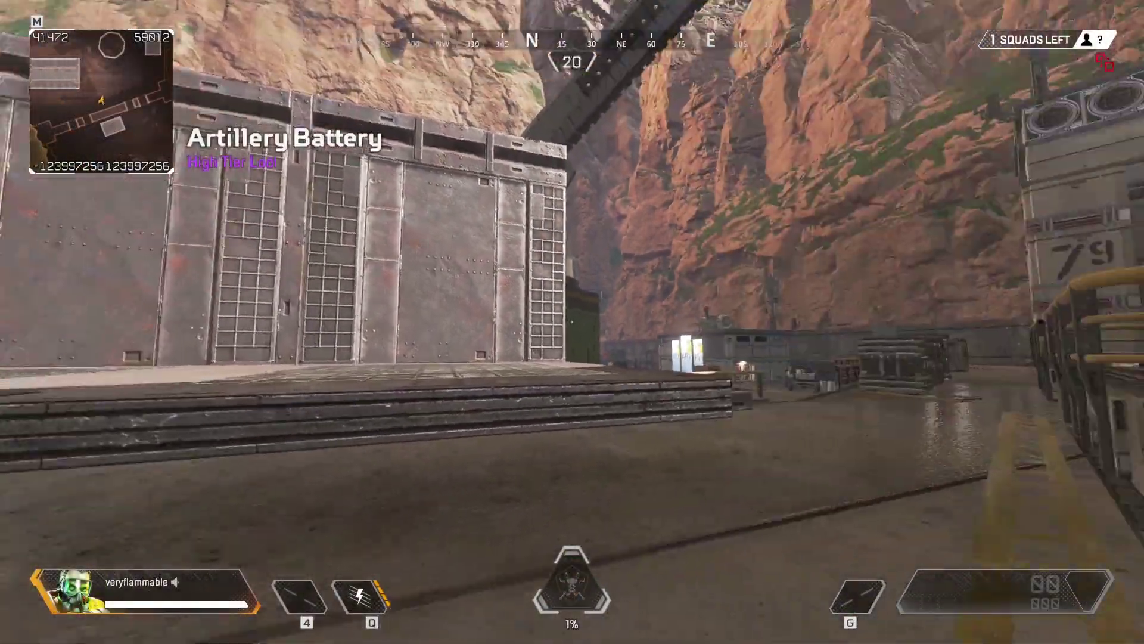
Walk around the platform at Artillery Battery to inspect the props in the reloaded map
key(w)
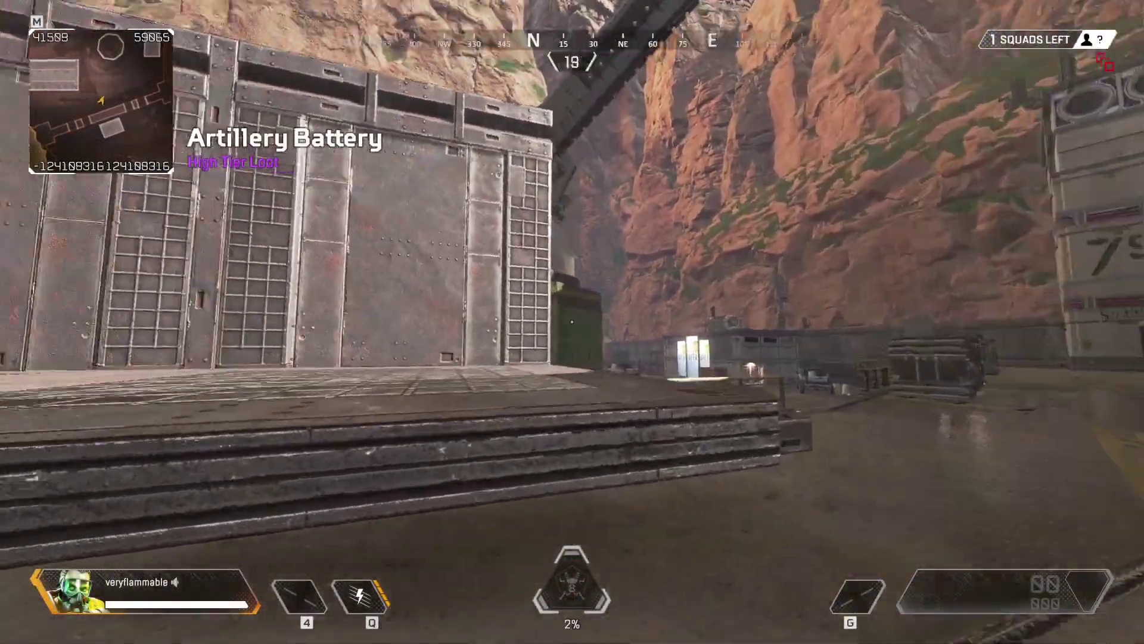
key(d)
key(w)
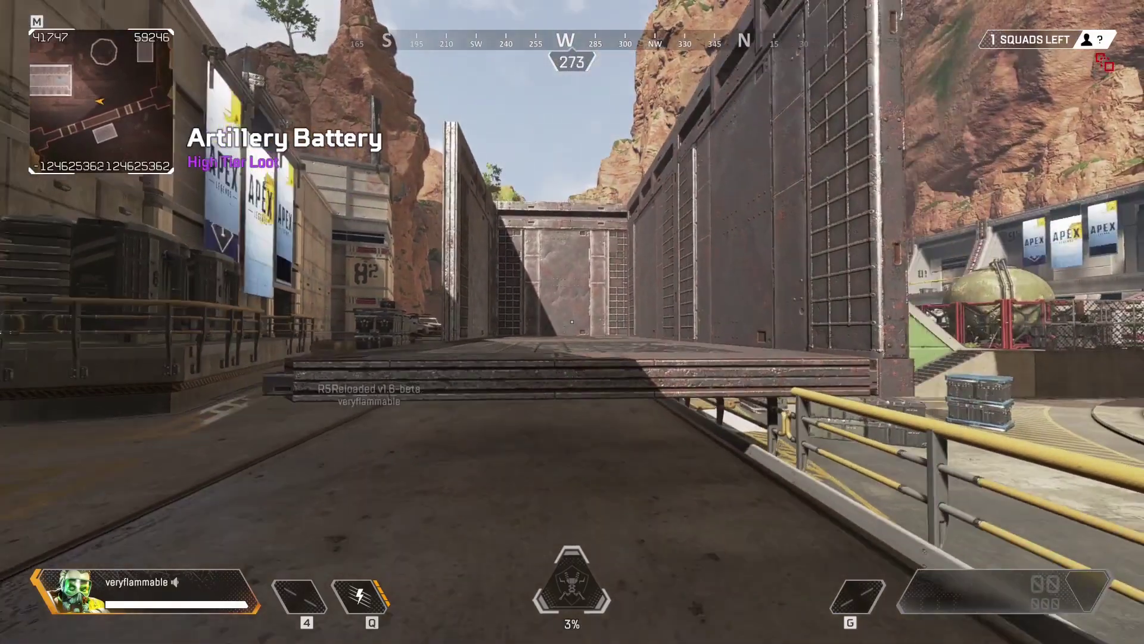
Restart the prop editor by repeating the last dev command, Editor -> Start Editing
key(d)
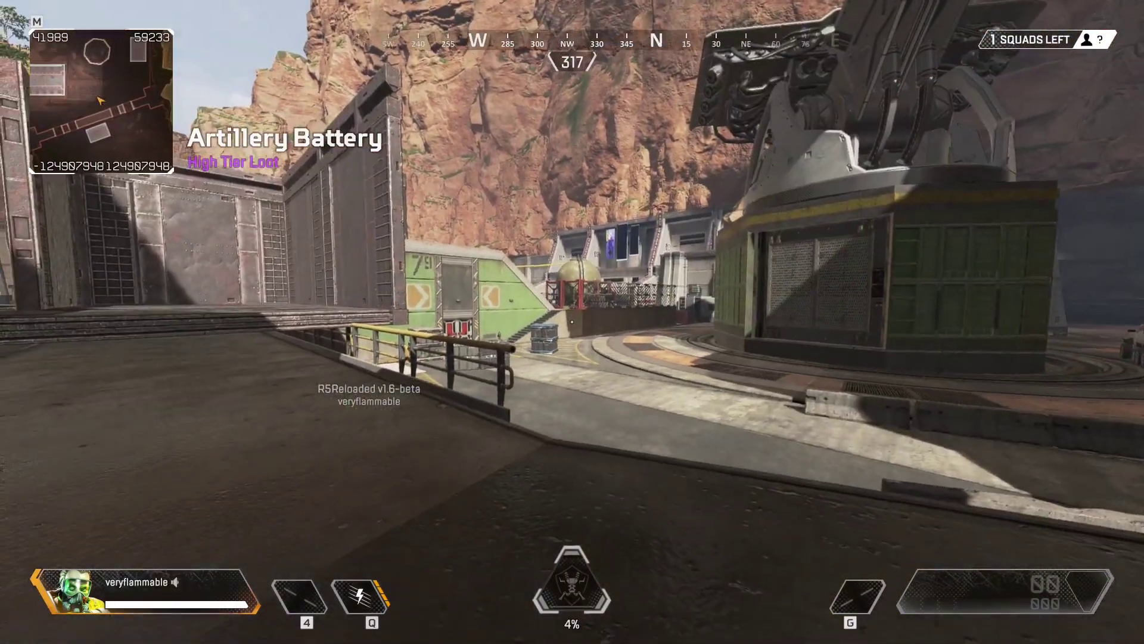
key(w)
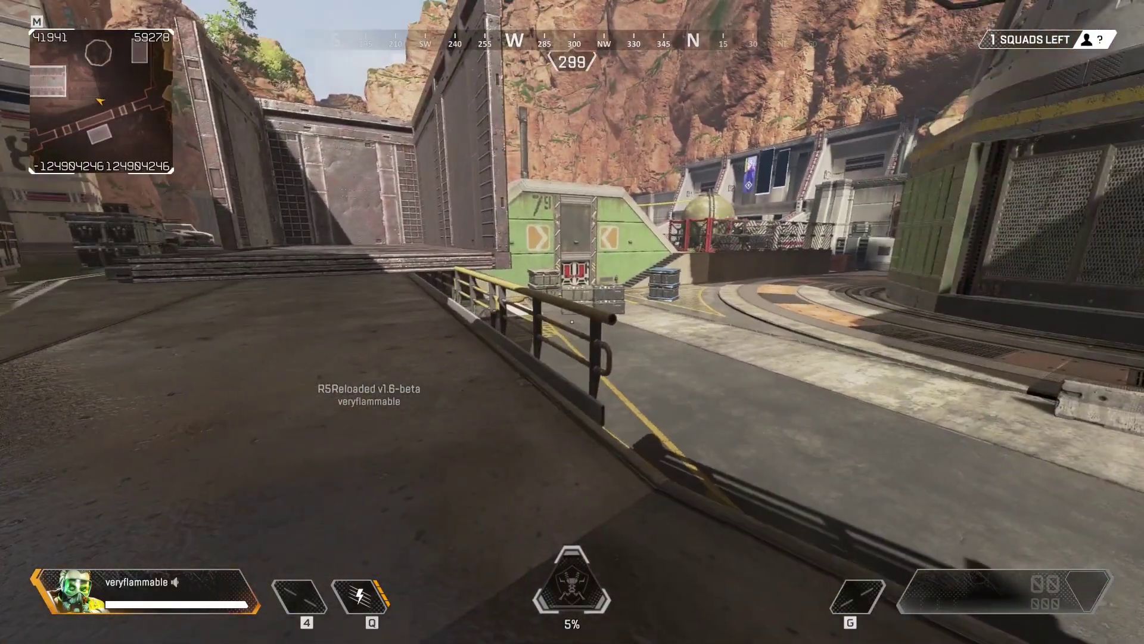
key(q)
key(q)
key(Escape)
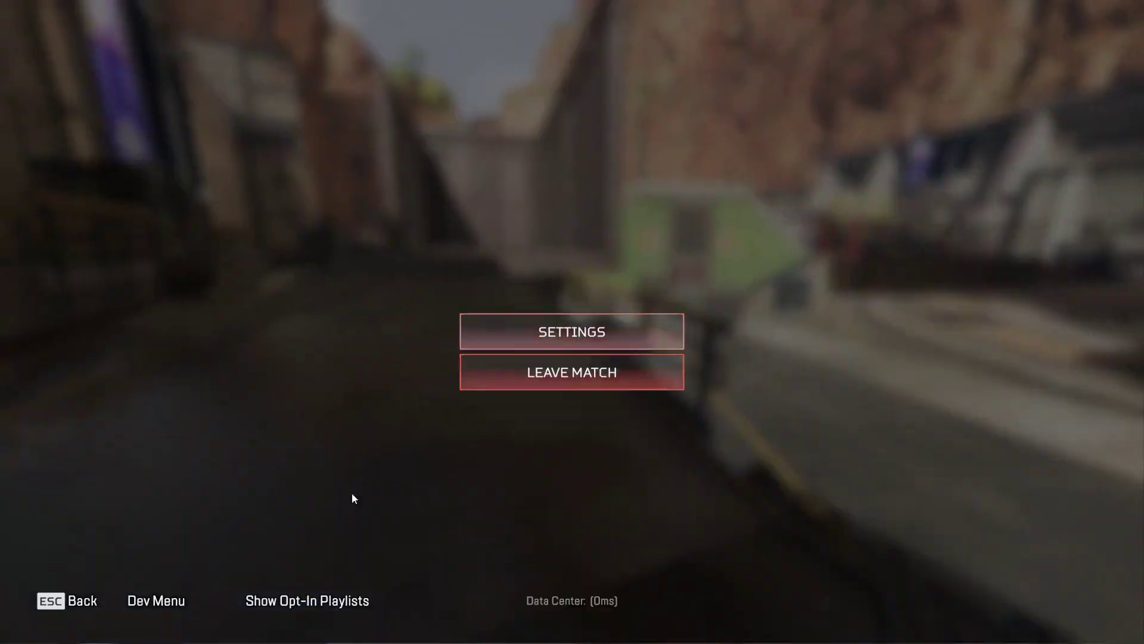
click(169, 597)
click(196, 546)
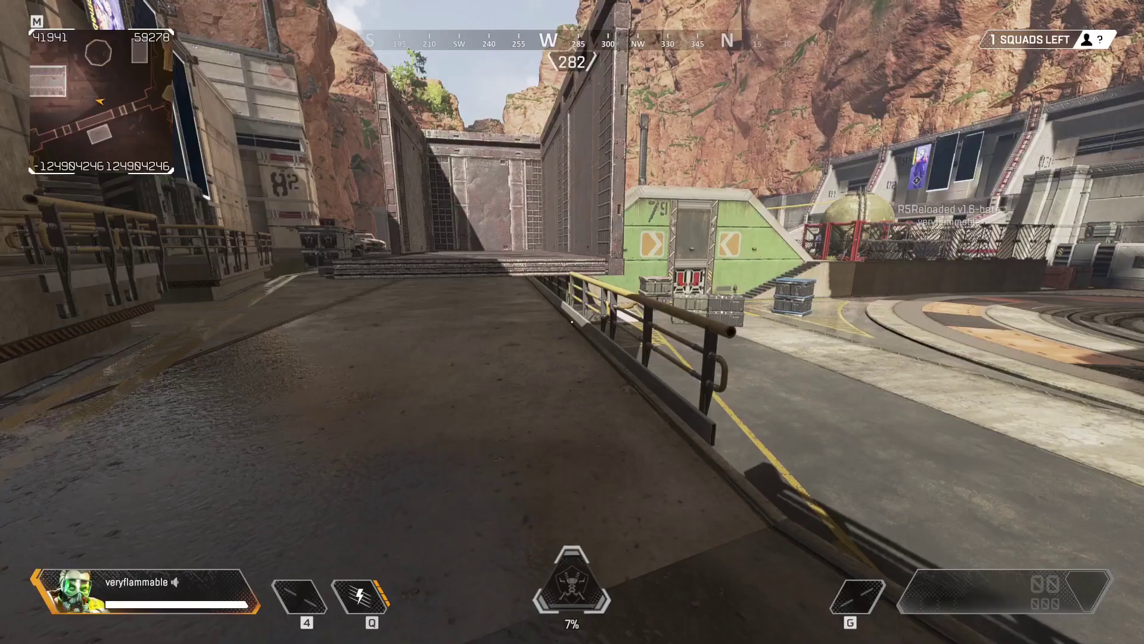
Place three thunderdome_cage_ceiling_256x256_06 props beside the walkway railing facing the artillery gun, and leave the placement mode
key(d)
click(572, 322)
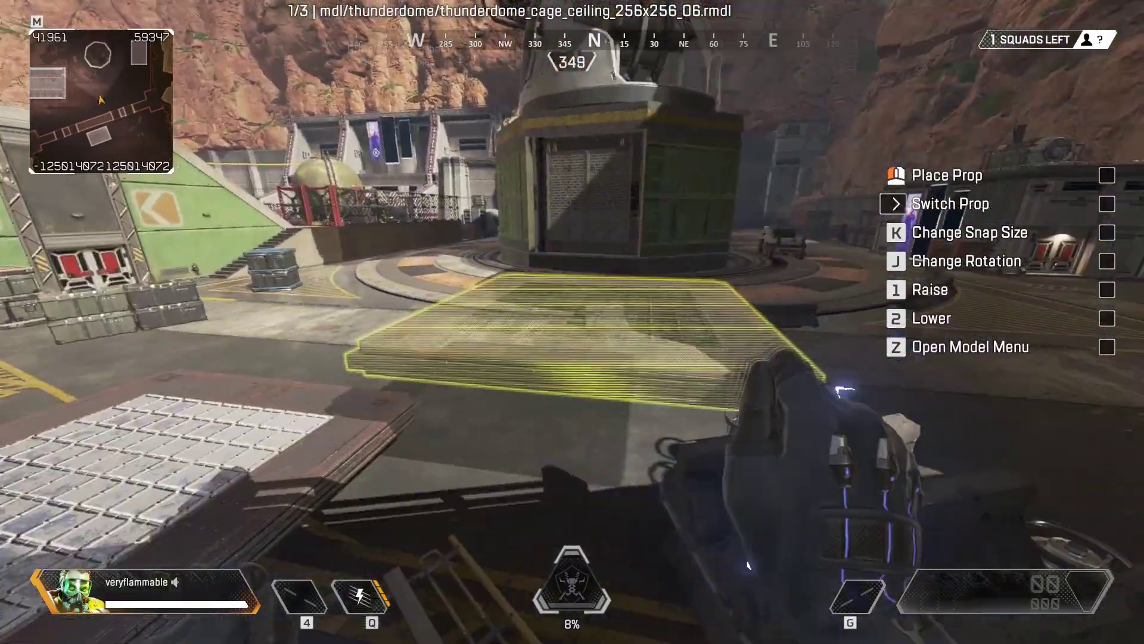
click(572, 322)
key(s)
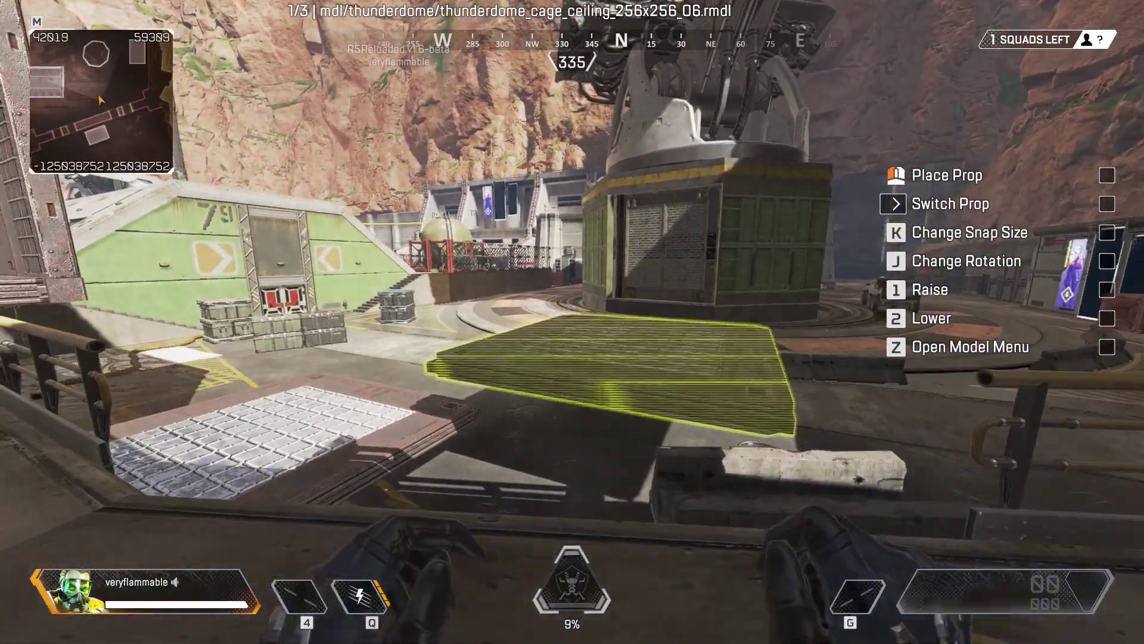
click(572, 321)
key(q)
Cross the new props to the walled platform and delete the cage wall prop on its south side in the editor's Delete mode
key(w)
key(space)
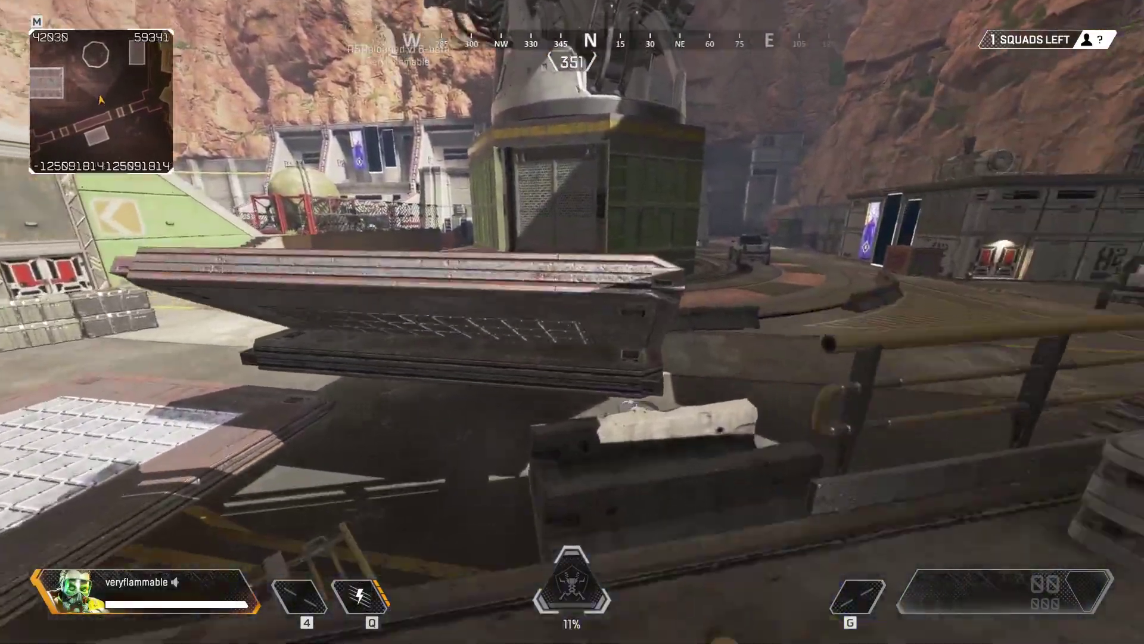
key(w)
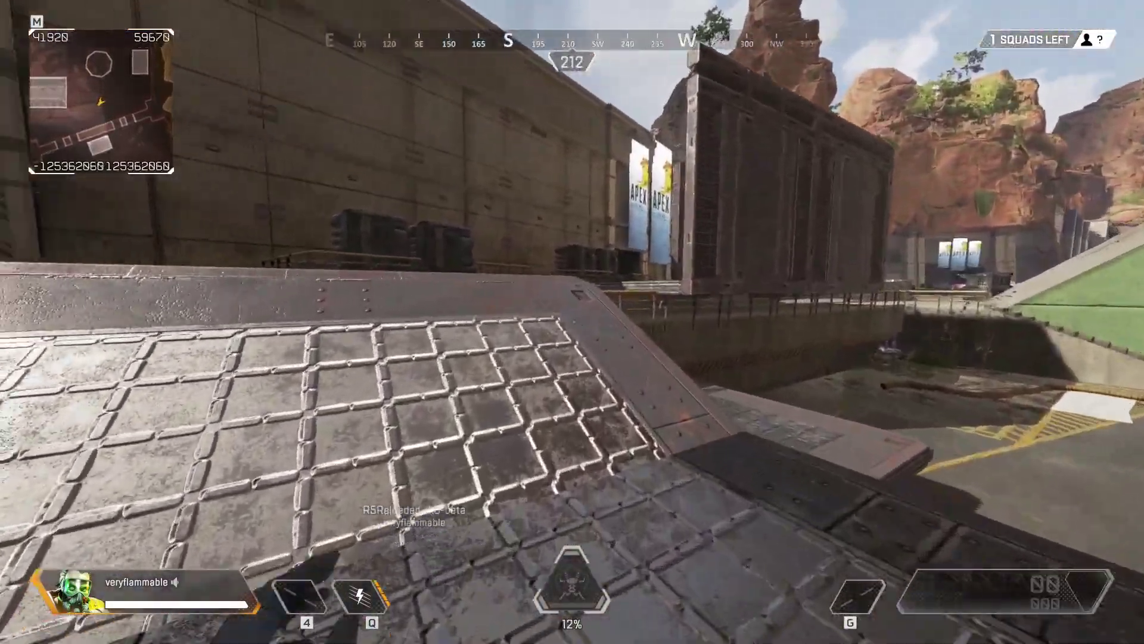
key(space)
key(w)
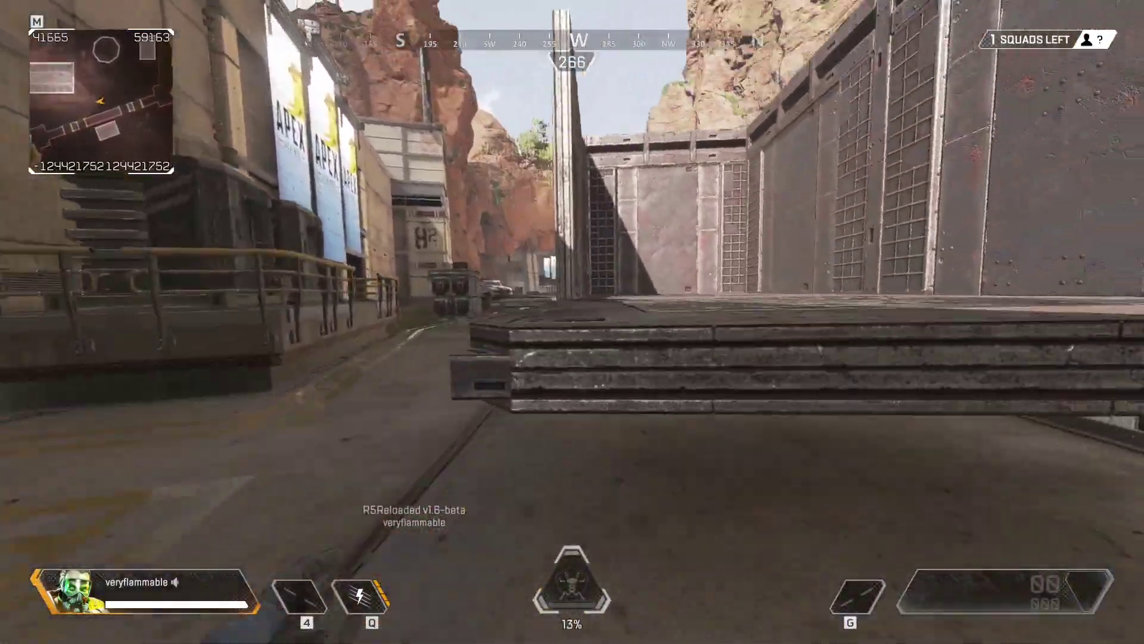
key(q)
key(q)
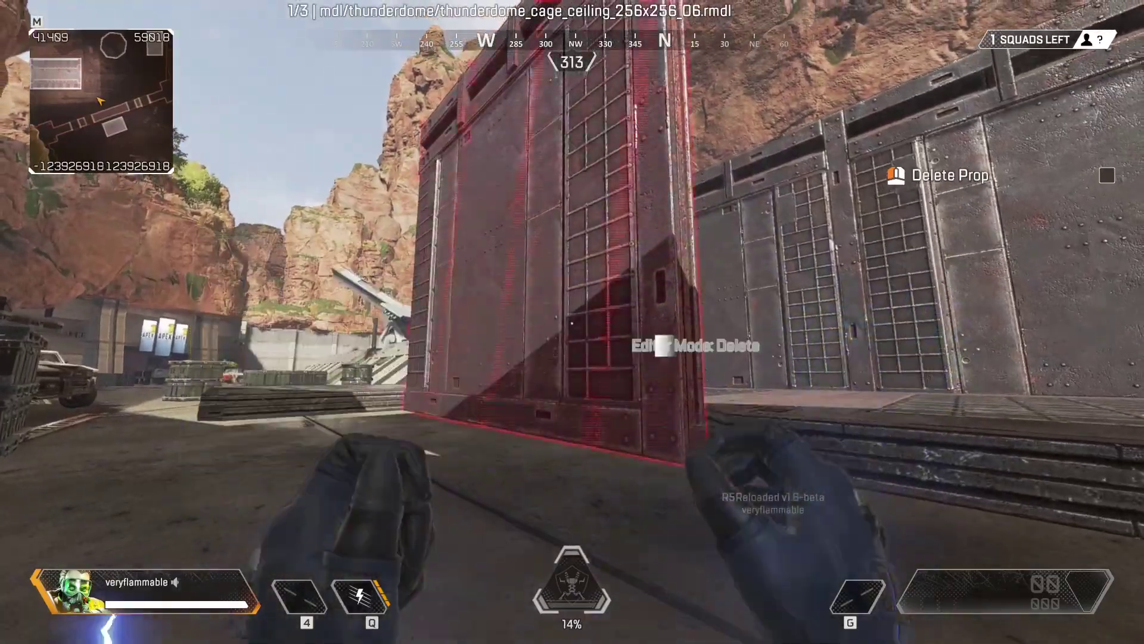
click(572, 322)
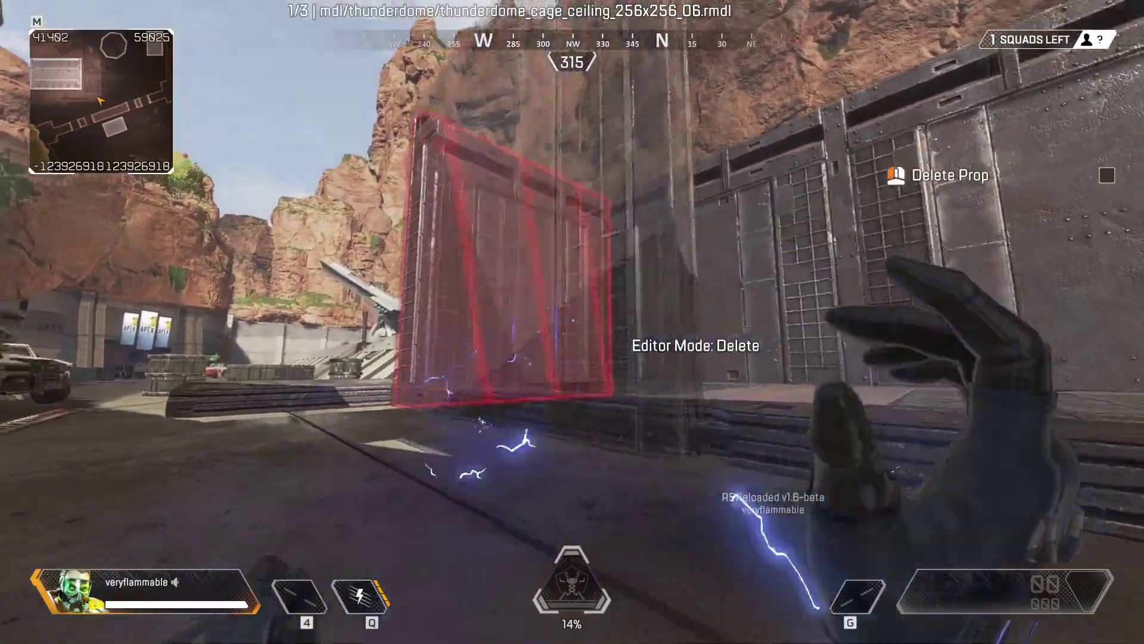
Return along the walkway, run the Editor -> Zipline dev command, and fire a zipline from the railing to the distant concrete tower
key(w)
key(a)
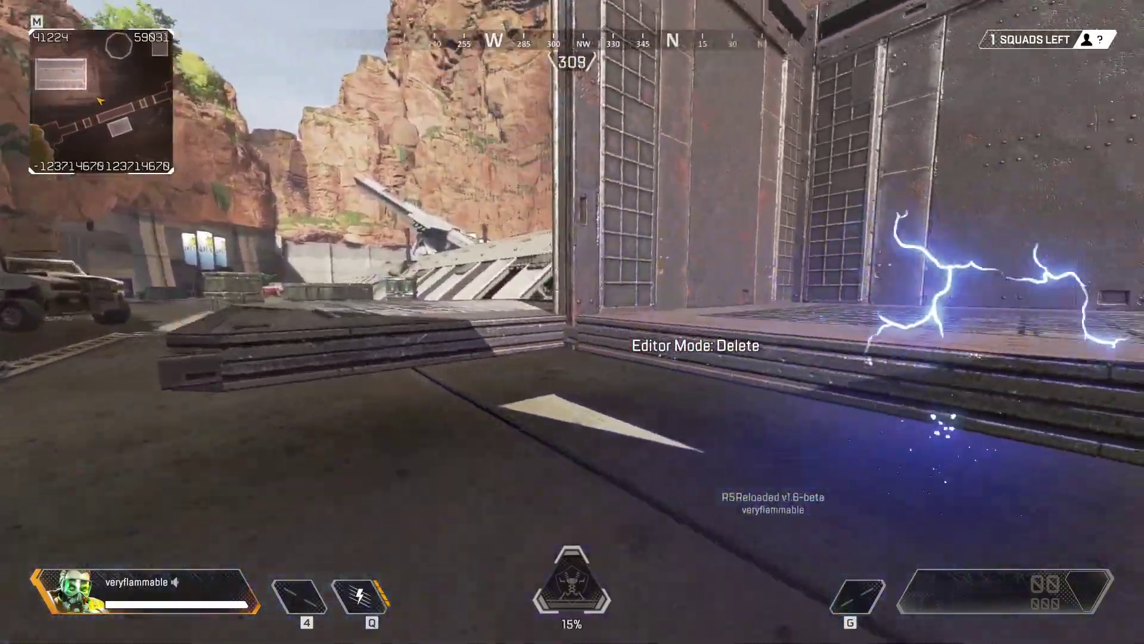
key(space)
key(w)
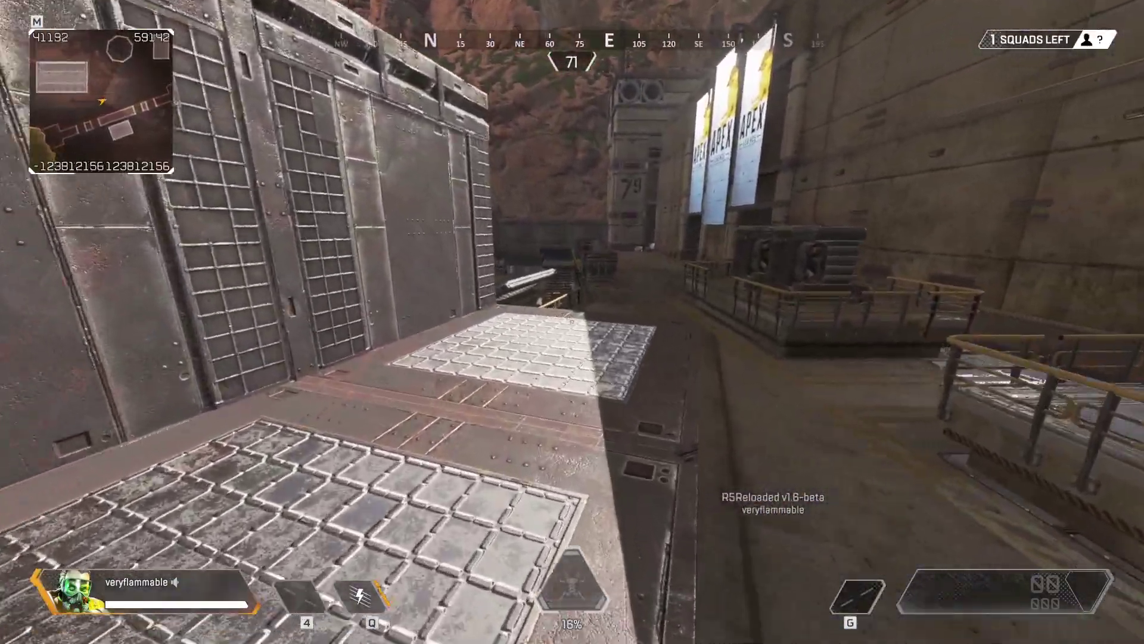
key(w)
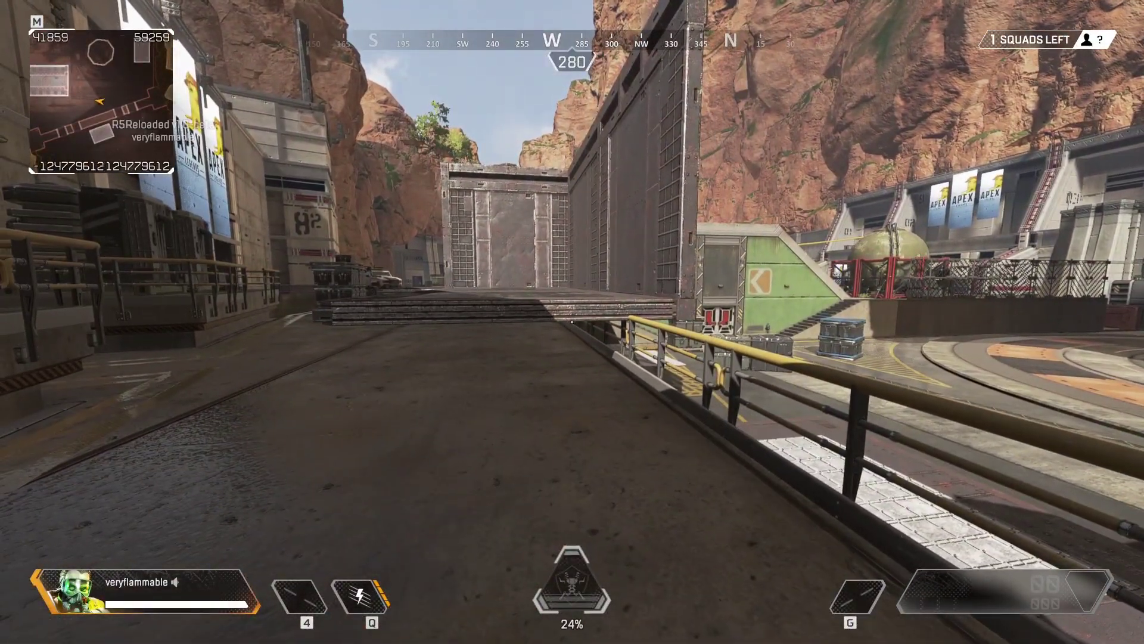
key(Escape)
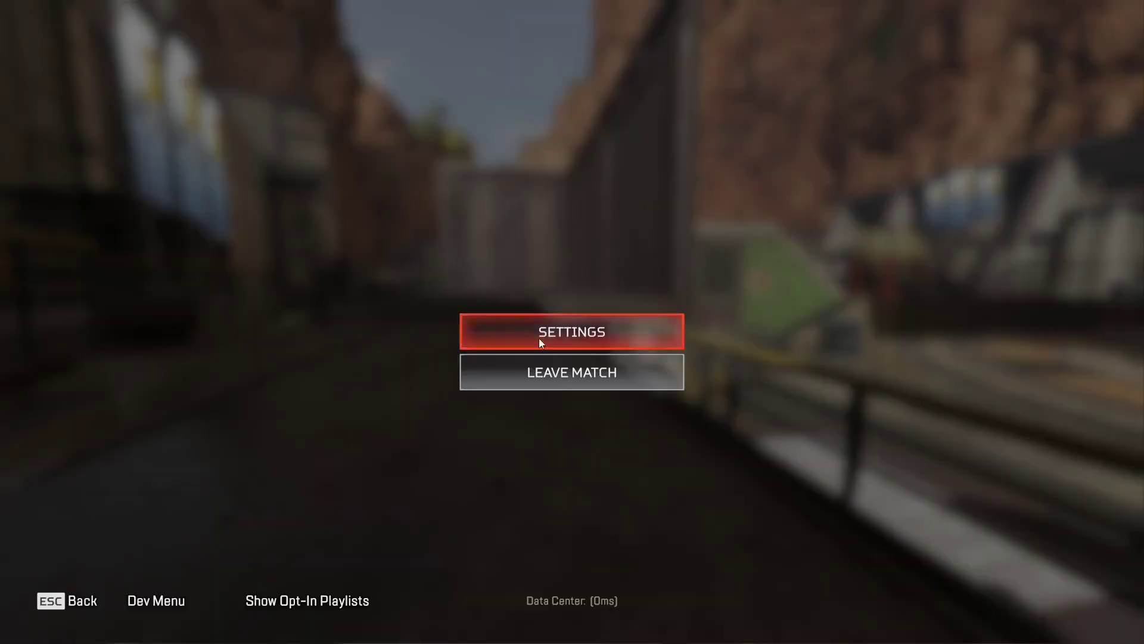
click(185, 599)
click(122, 116)
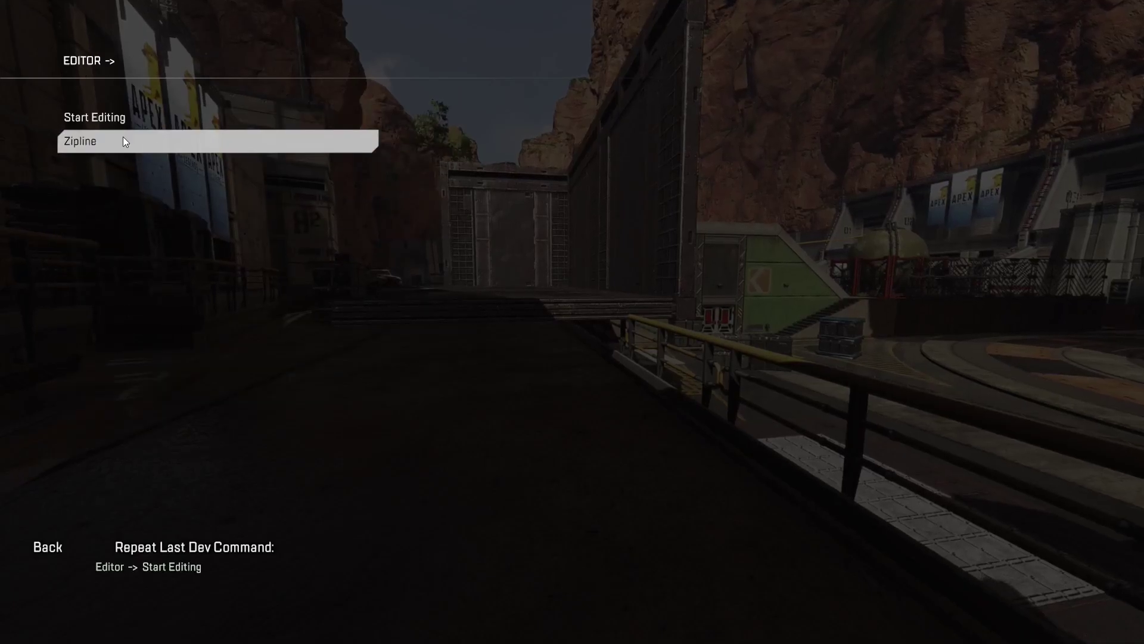
click(123, 142)
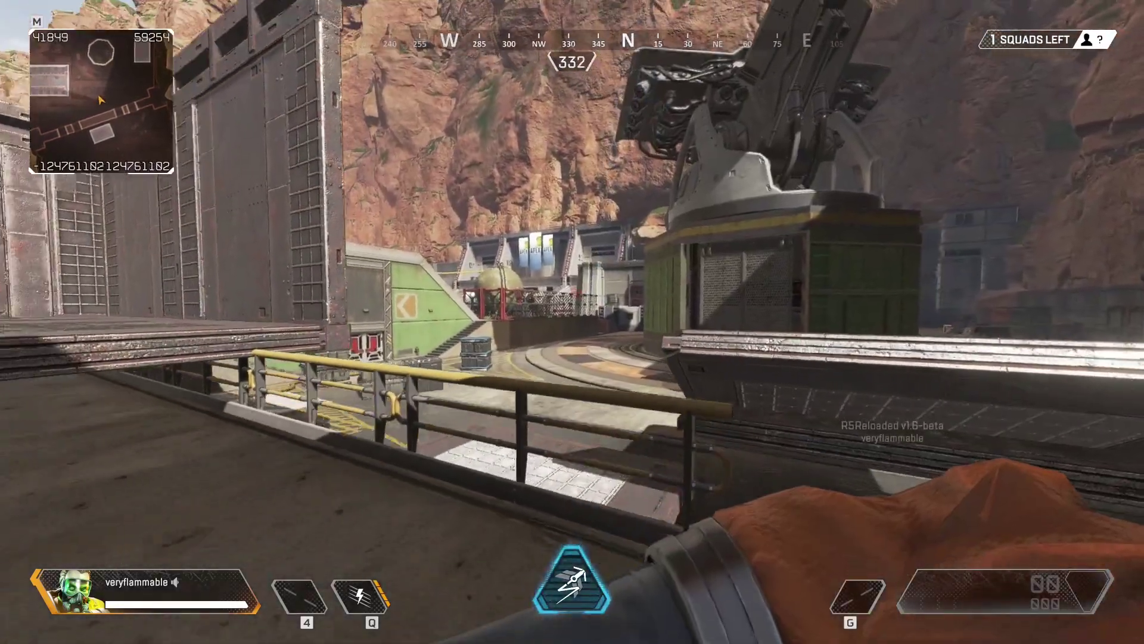
click(572, 322)
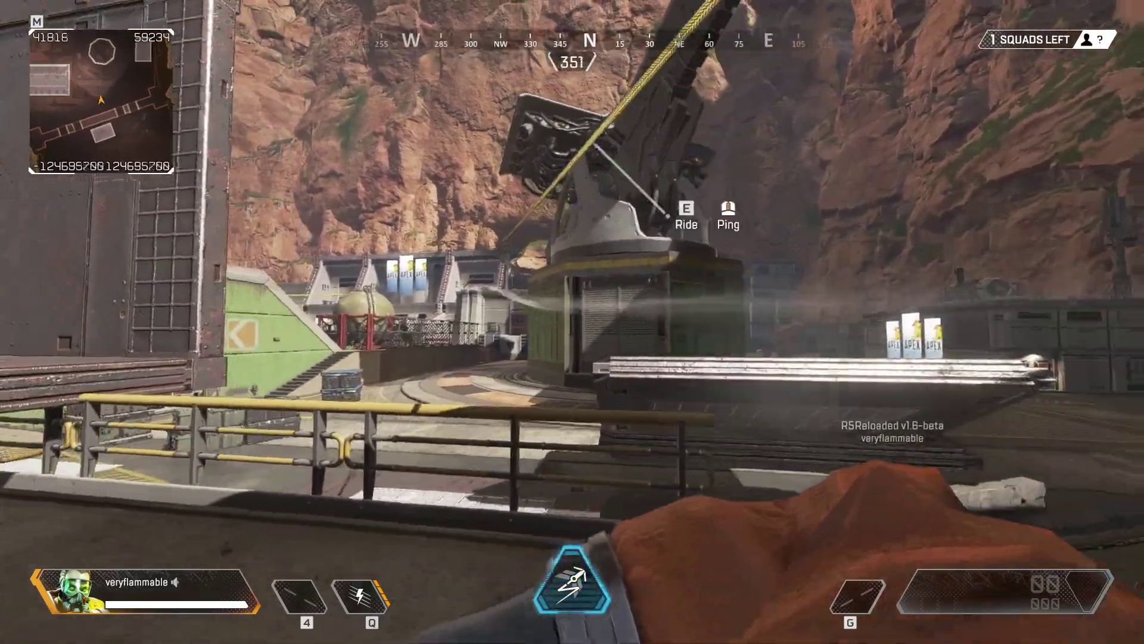
Ride the new zipline past the artillery gun to the top of the concrete tower
key(e)
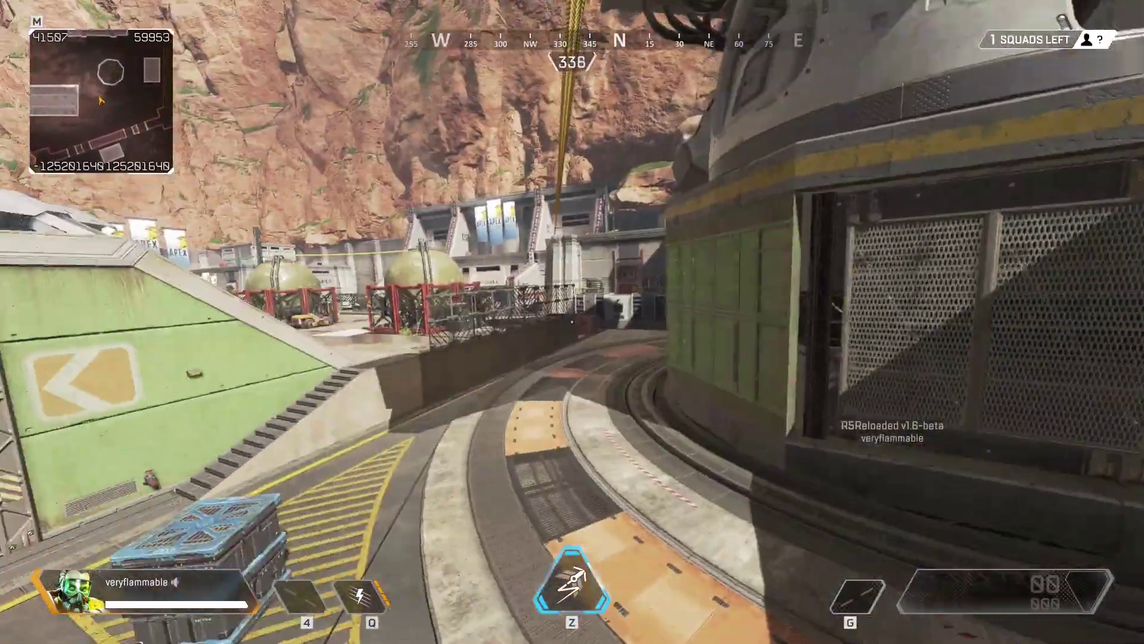
key(w)
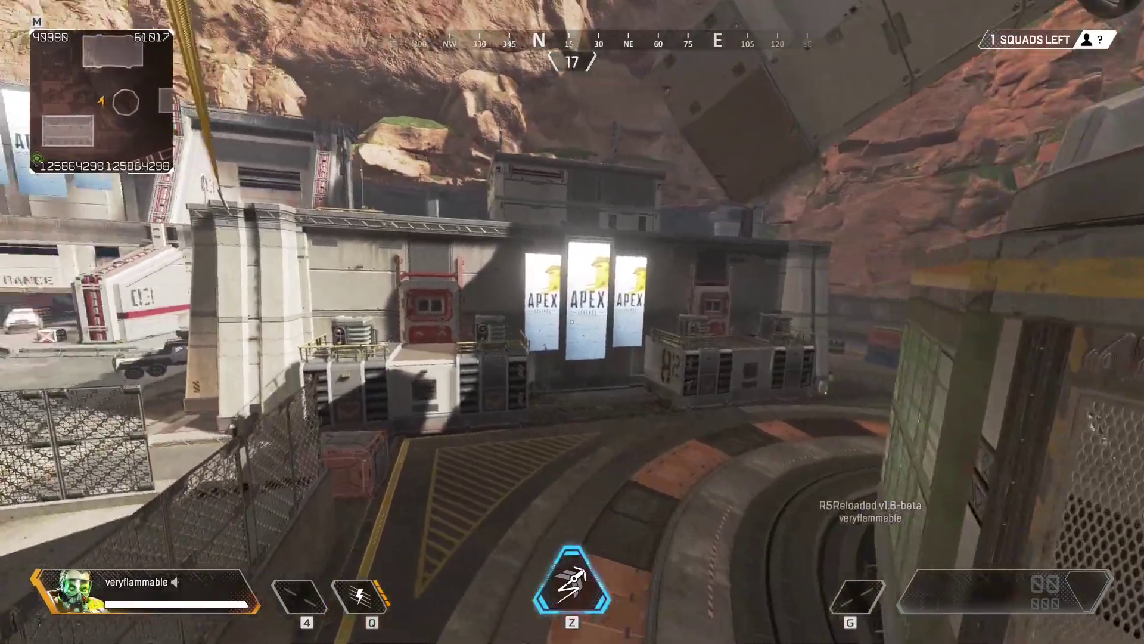
key(w)
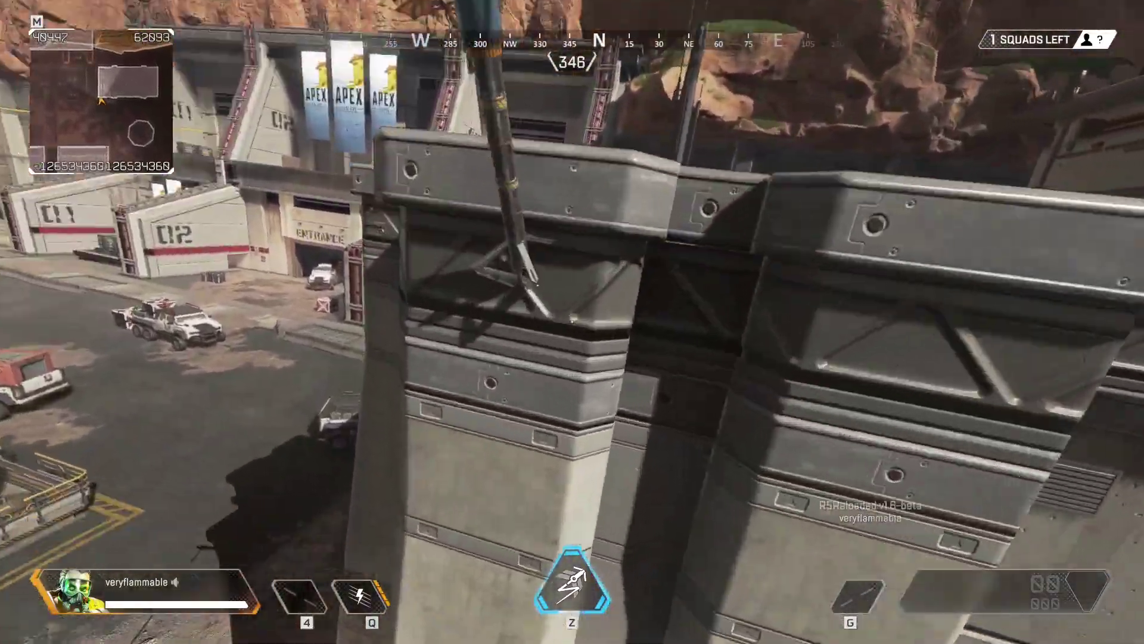
key(w)
Fire a second zipline from the tower top back toward the walled platform and ride it
key(z)
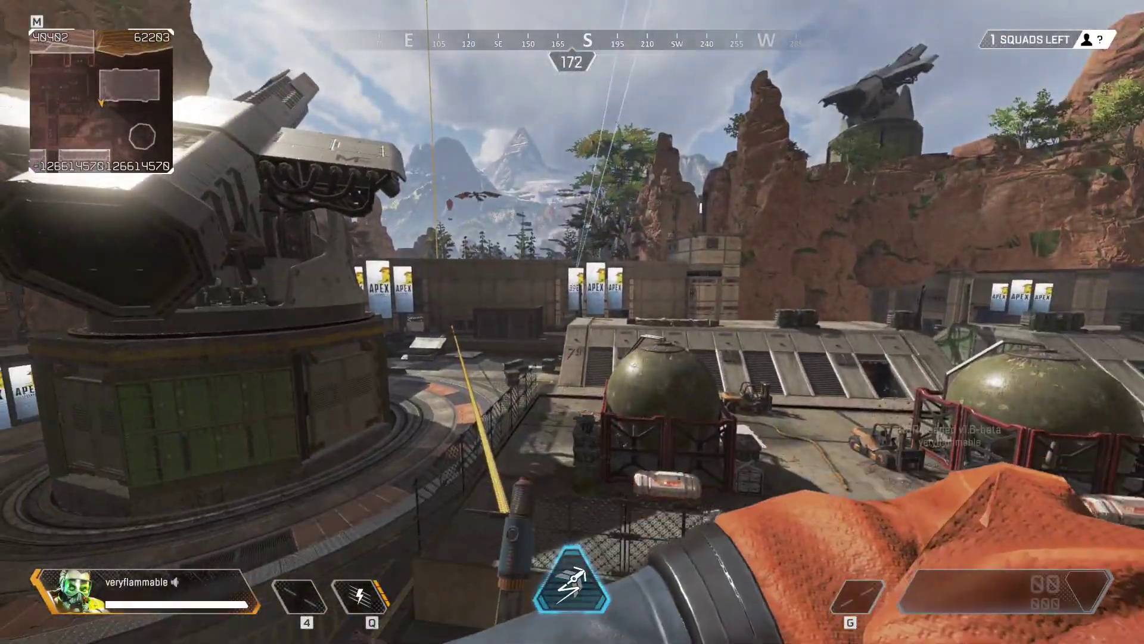
click(572, 322)
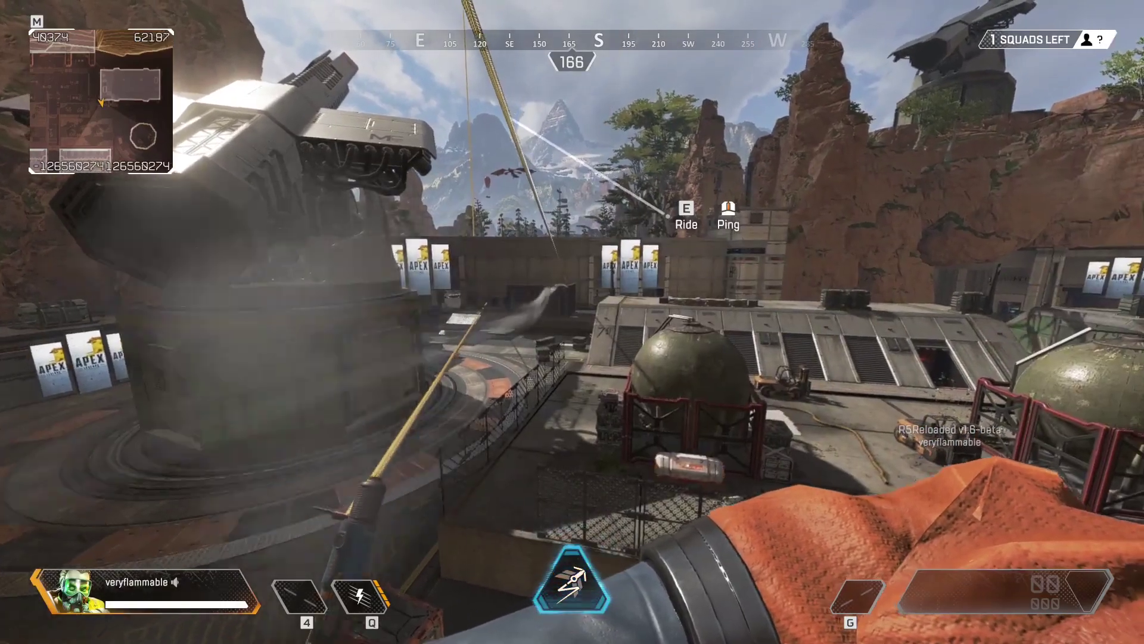
key(e)
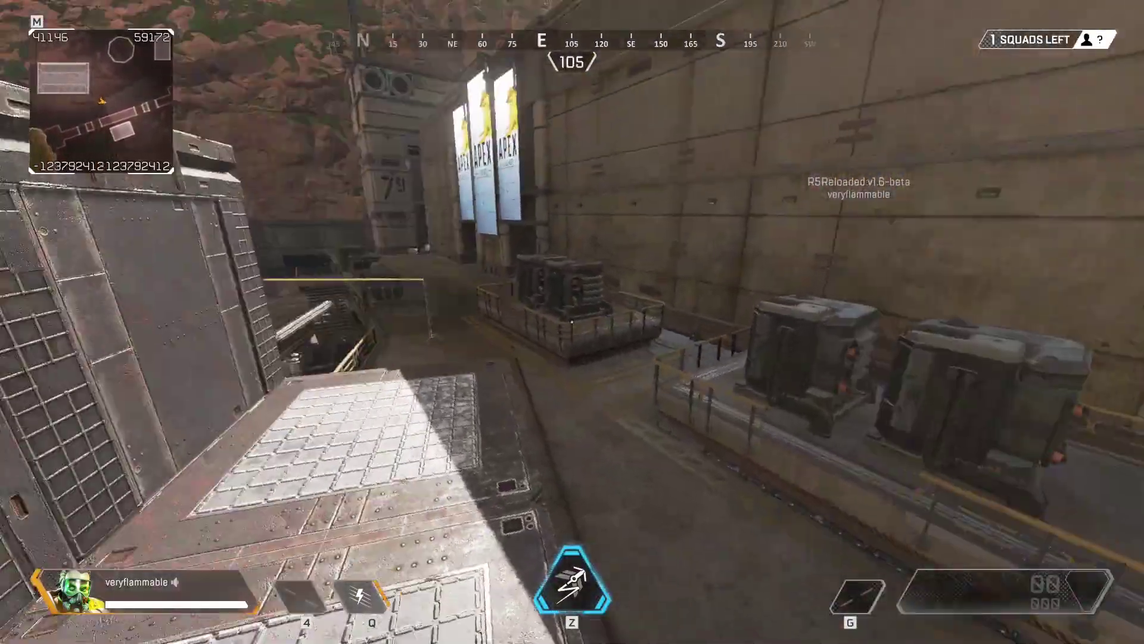
Copy the console log containing the zipline coordinates and close the console
key(grave)
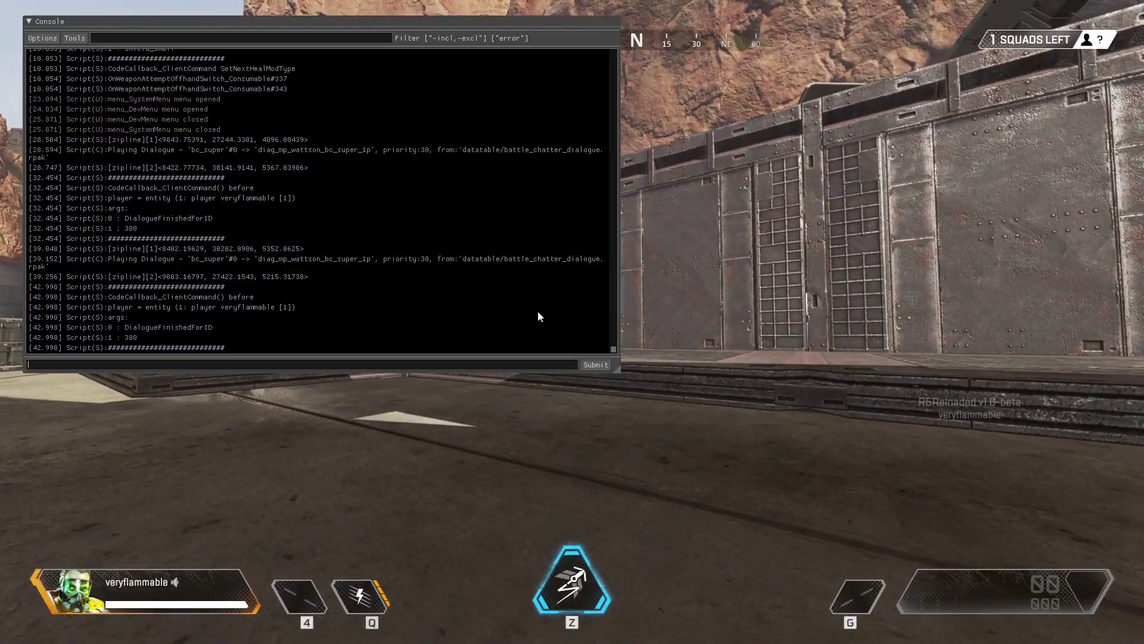
click(43, 38)
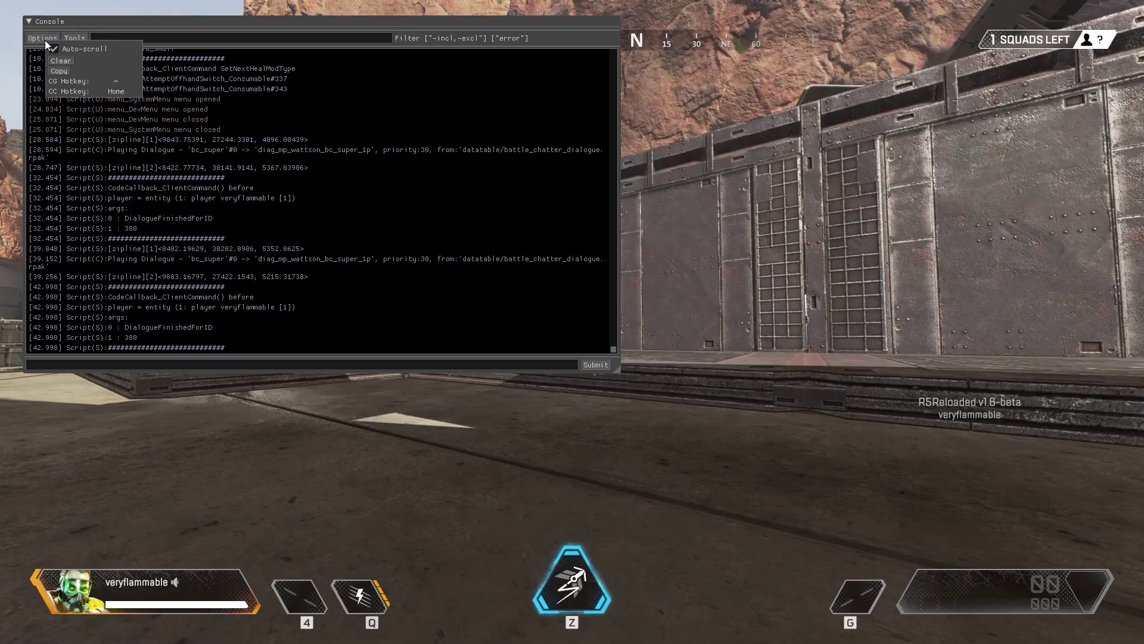
click(59, 72)
key(grave)
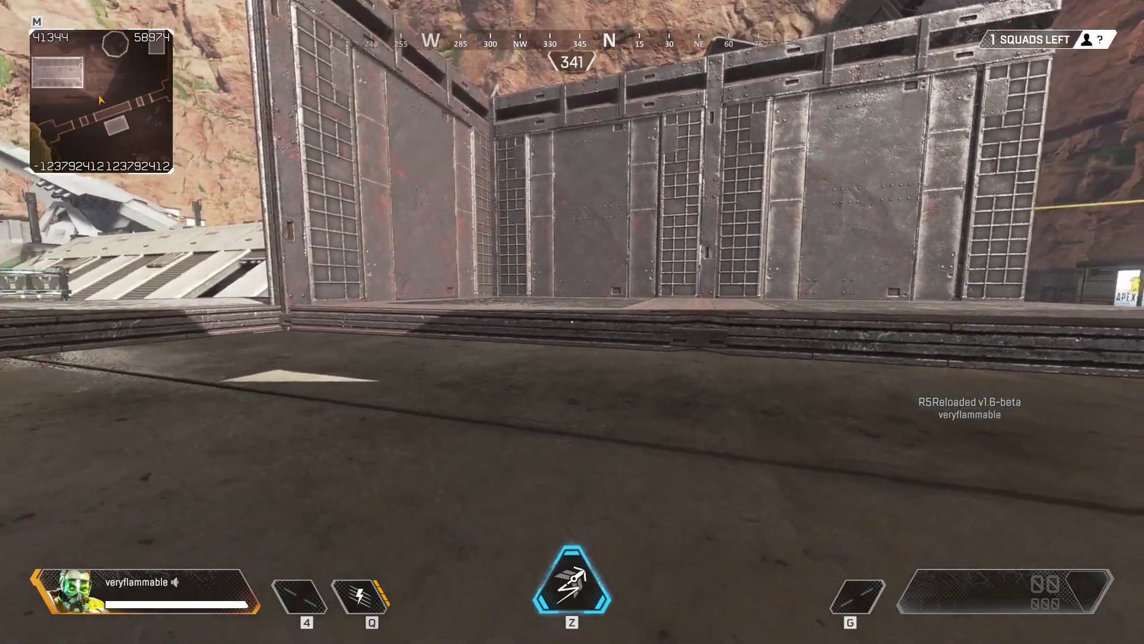
Switch to Notepad++ to review SpawnEditorProps in mp_rr_canyonlands_common.nut, and return to the R5Reloaded game
key(w)
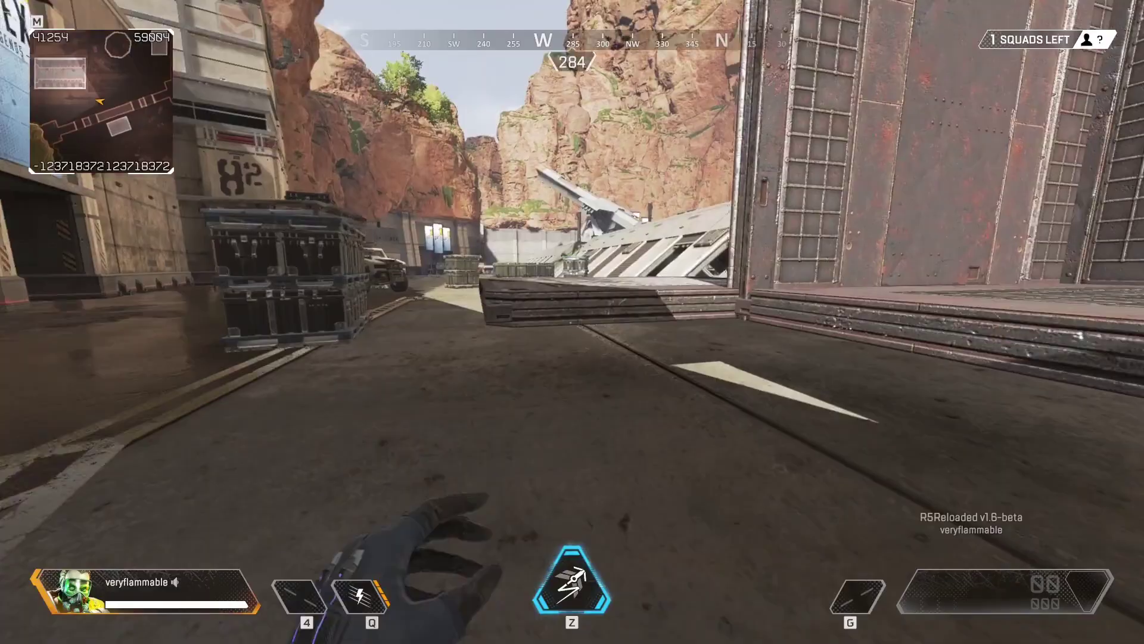
key(space)
key(w)
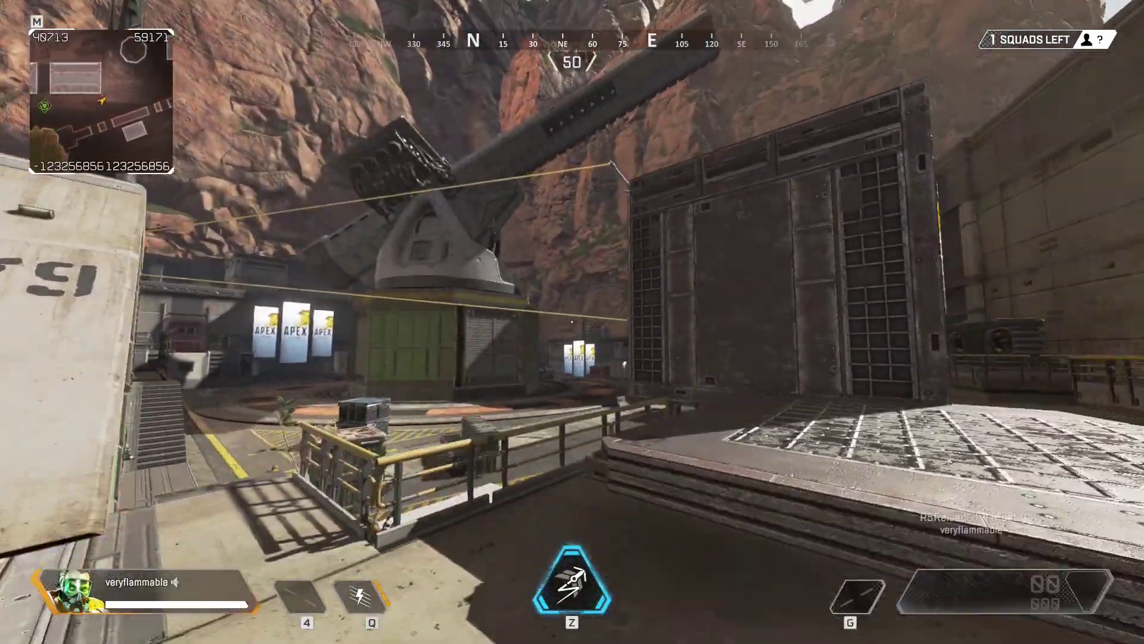
key(Escape)
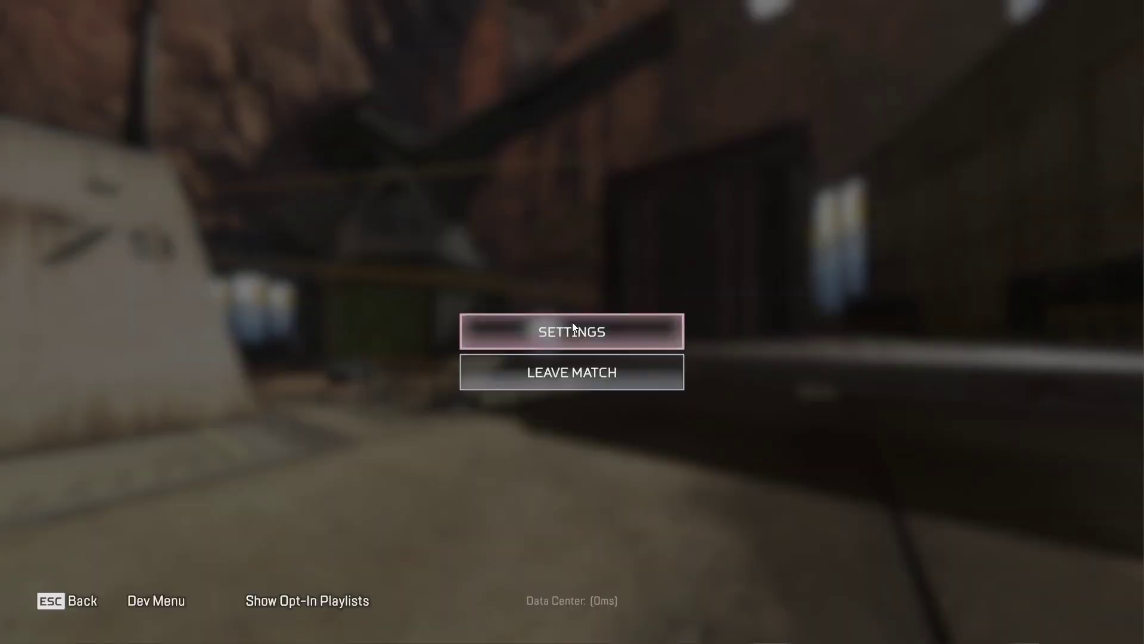
key(alt+Tab)
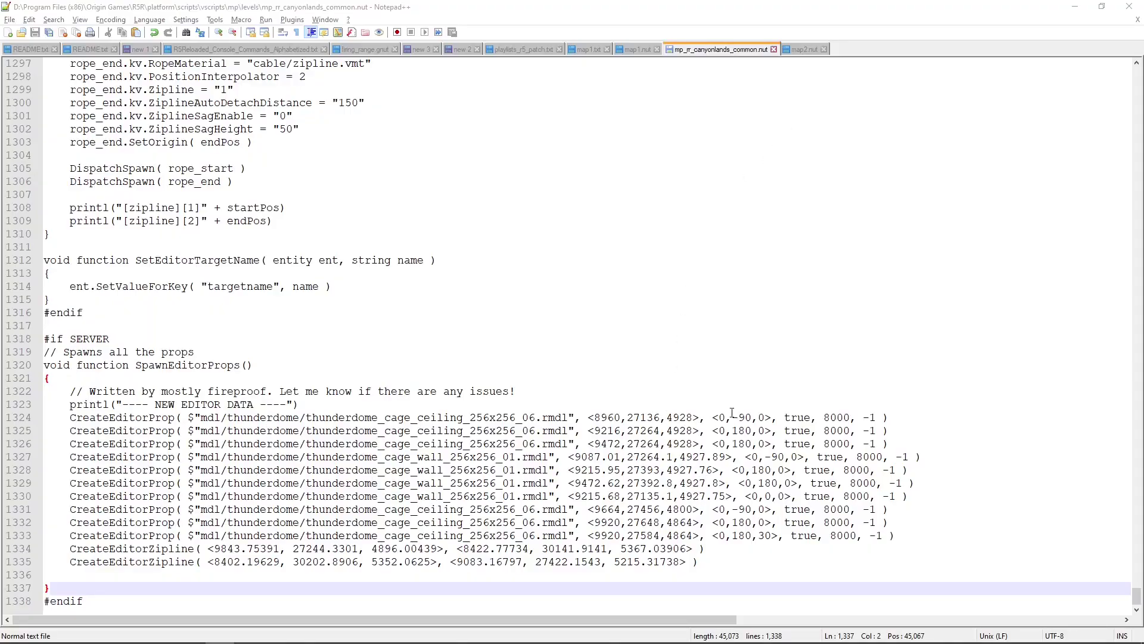
click(1081, 5)
key(Escape)
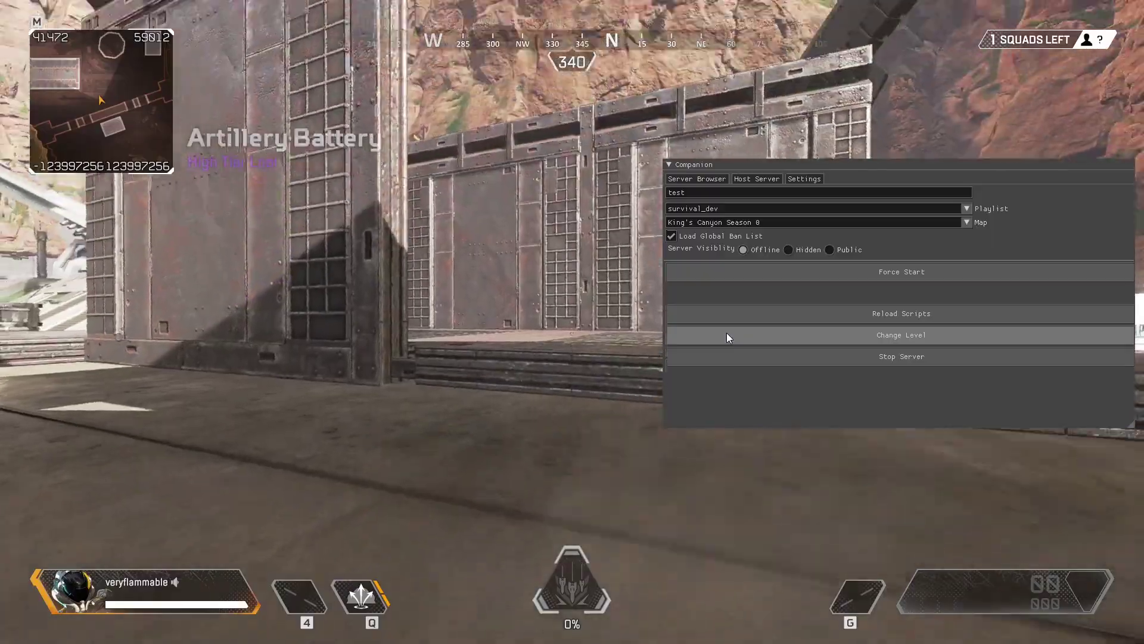
Close the Companion window and move around Artillery Battery to examine the props and ziplines in the reloaded map
key(Insert)
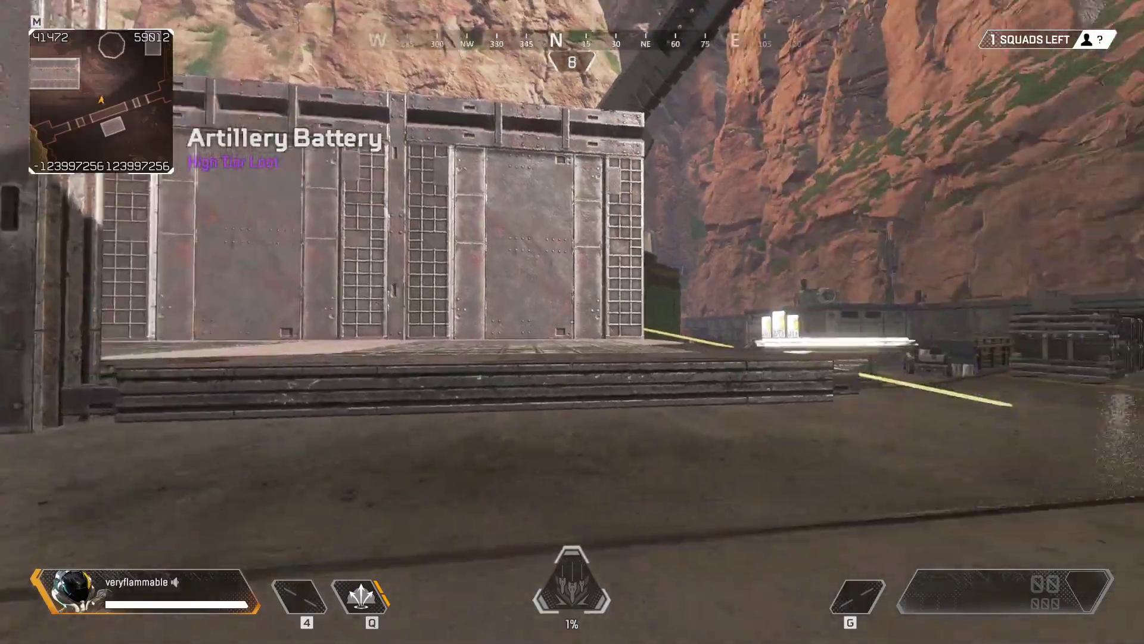
key(w)
key(w)
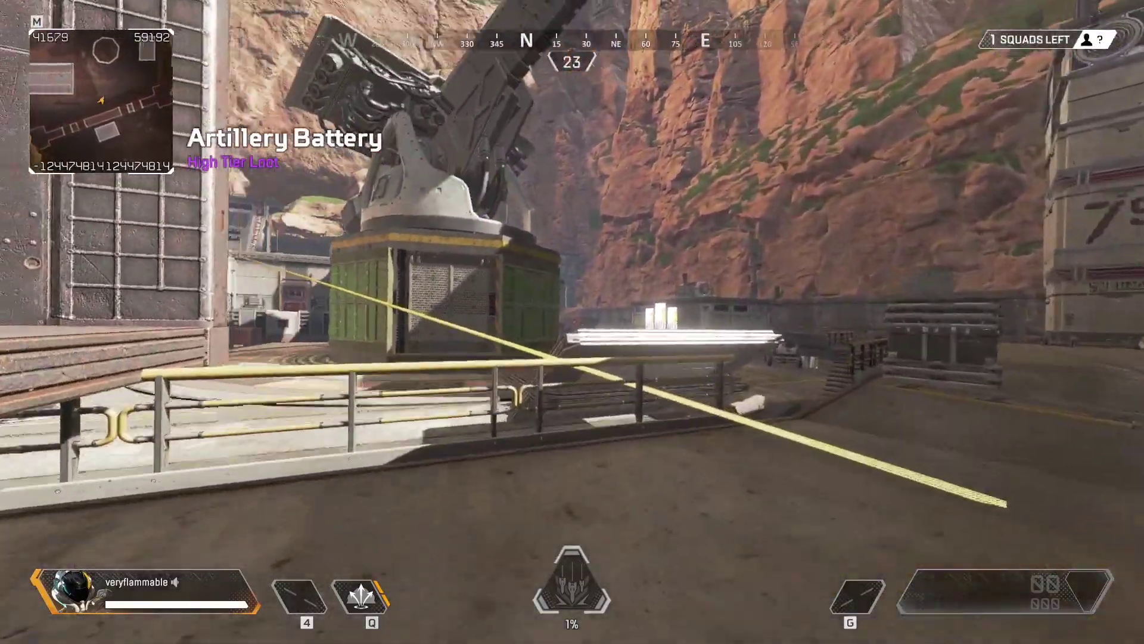
key(space)
key(w)
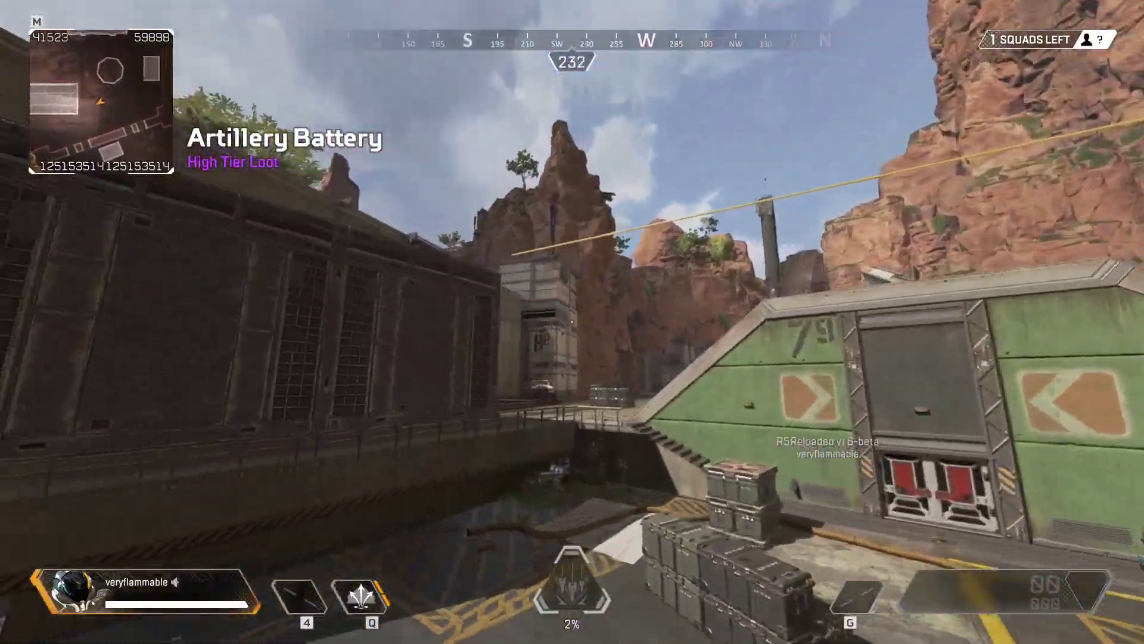
Ride the zipline north across Artillery Battery, then remount it and ride back toward the dark walled platform to test it
key(w)
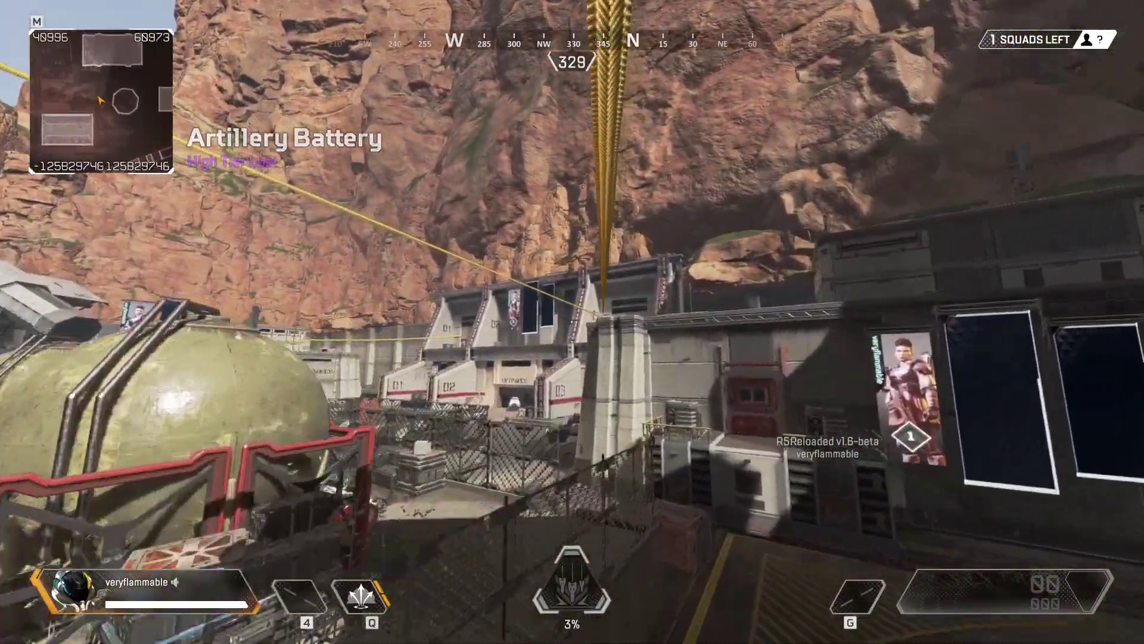
key(space)
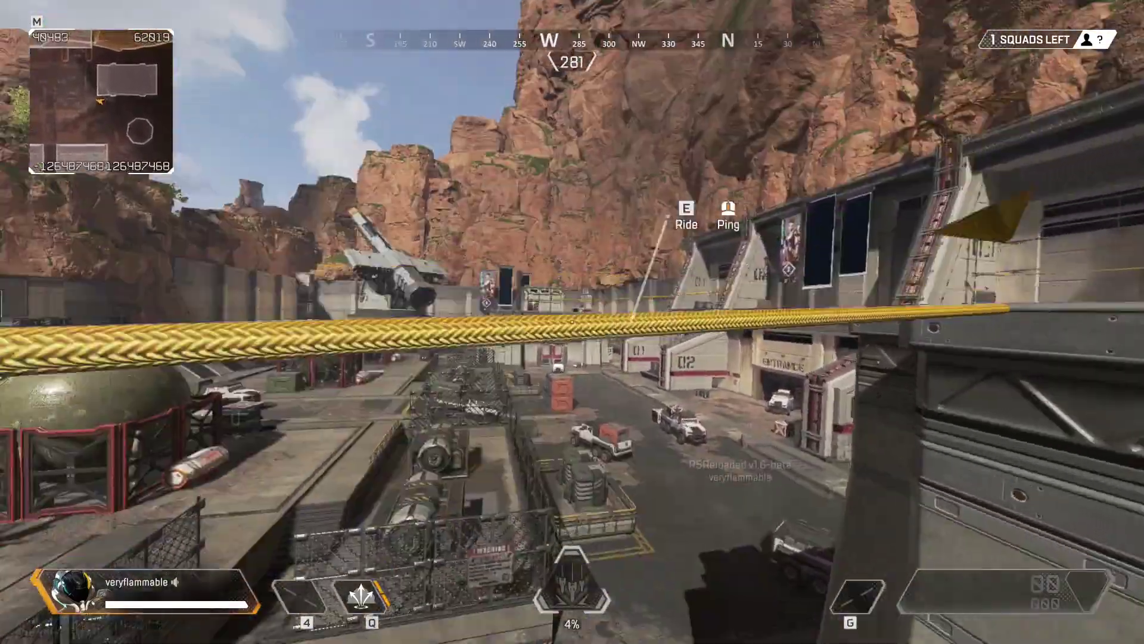
key(e)
key(w)
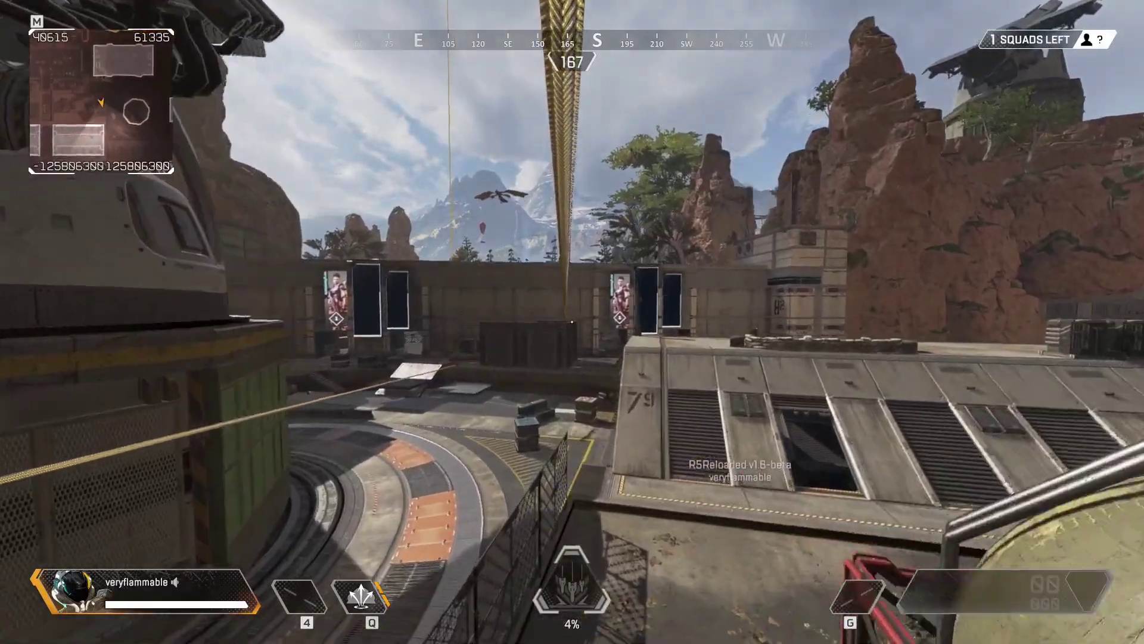
key(w)
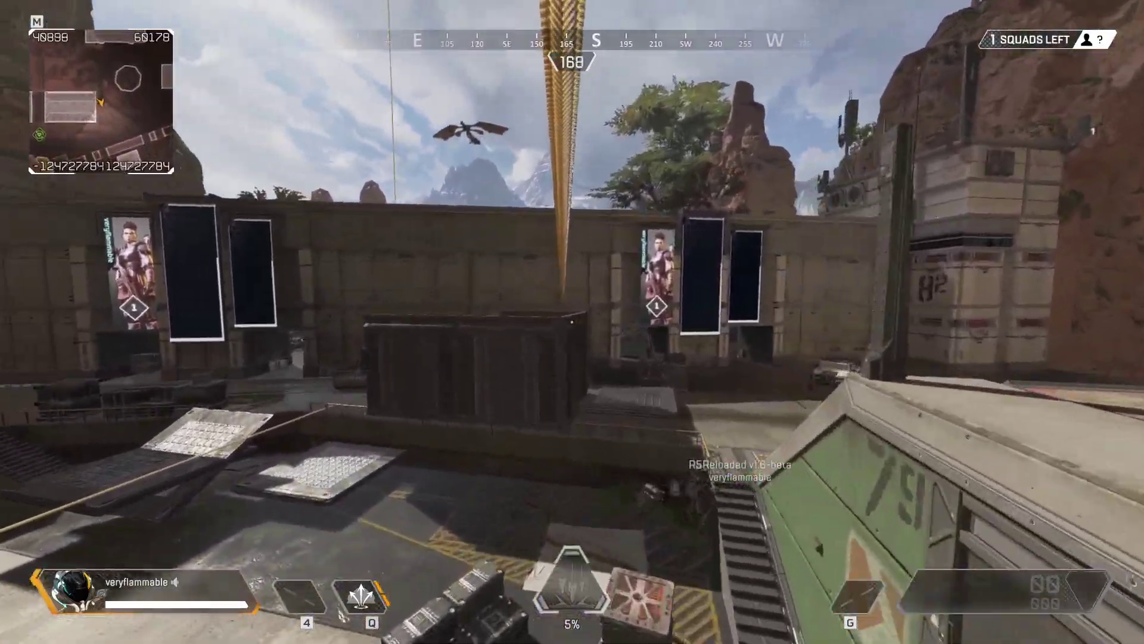
key(w)
key(space)
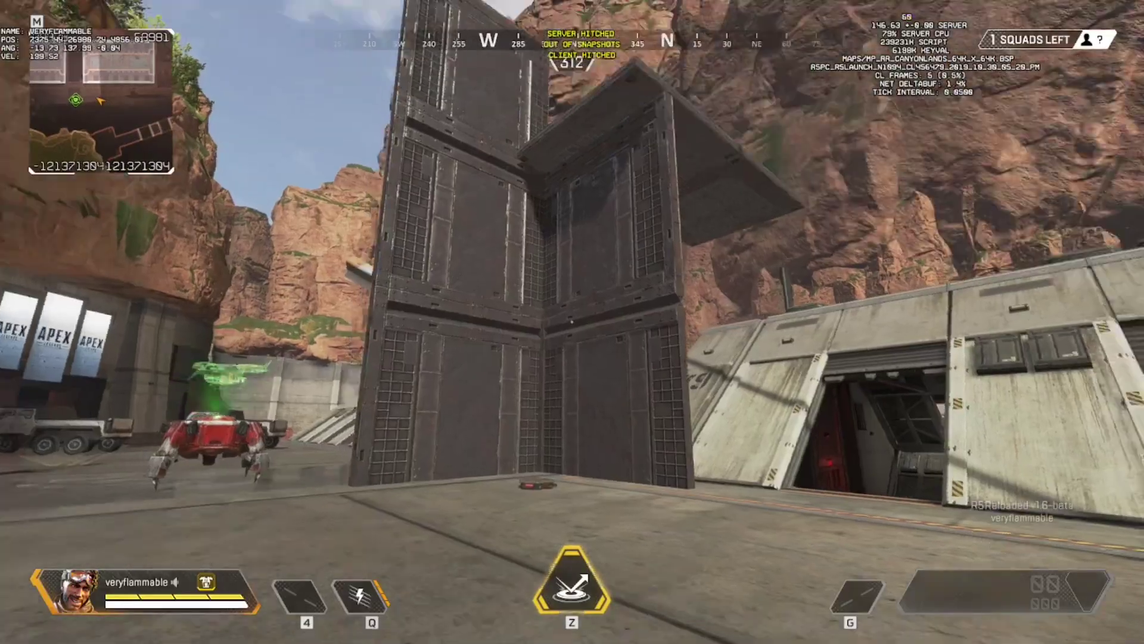
Approach the hexagonal pad at the foot of the stacked wall panels to inspect the structure
key(w)
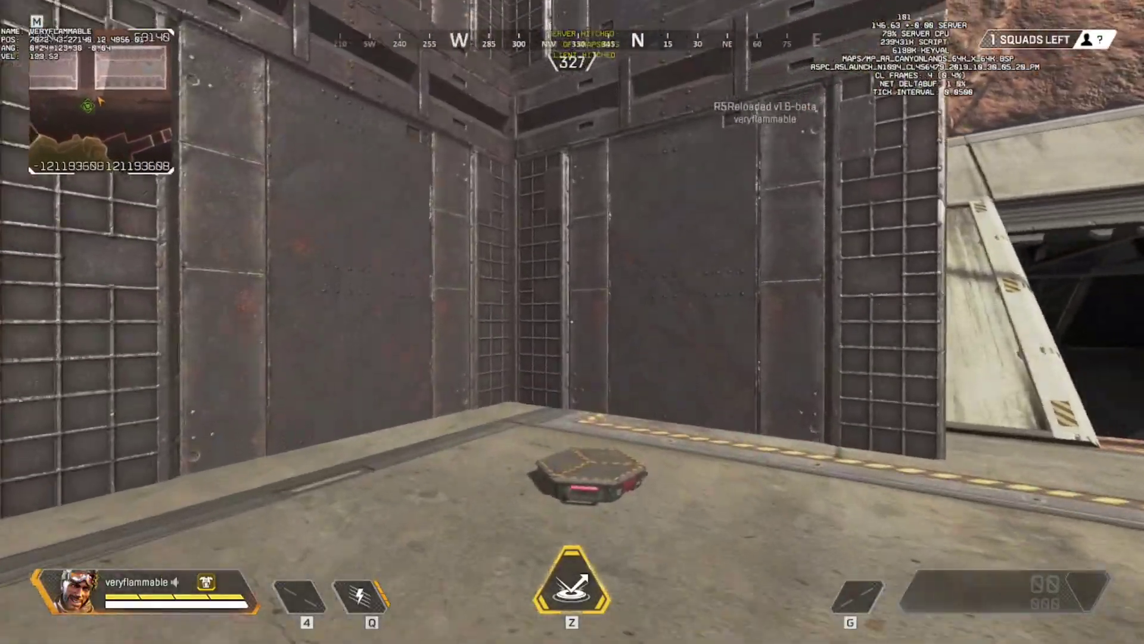